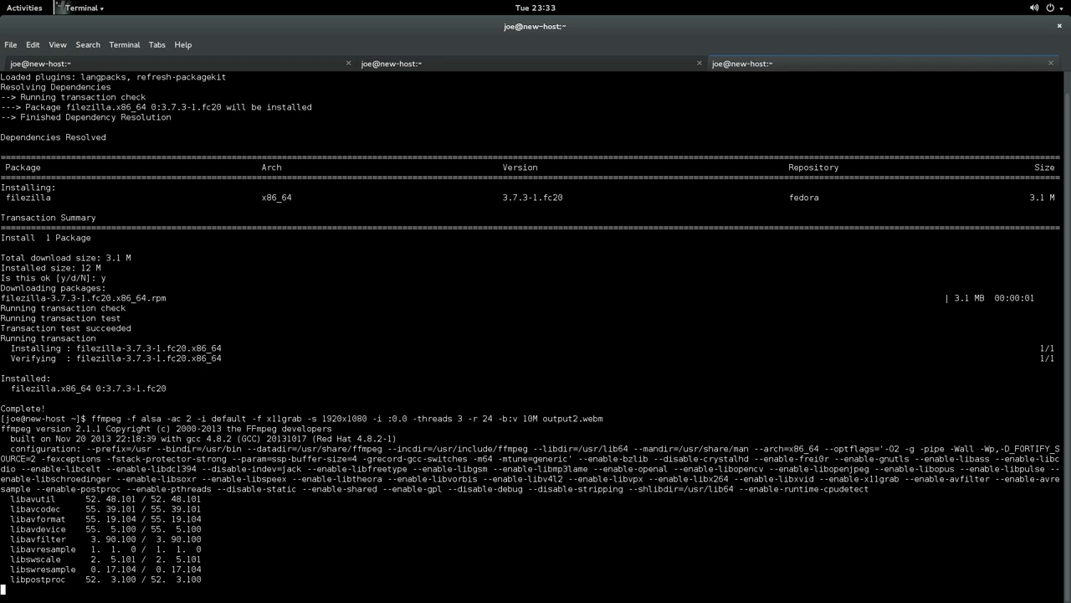
- Cycle through the Audacity, Writer, FileZilla, Firefox and Terminal workspaces, ending on Audacity
key(ctrl+alt+Down)
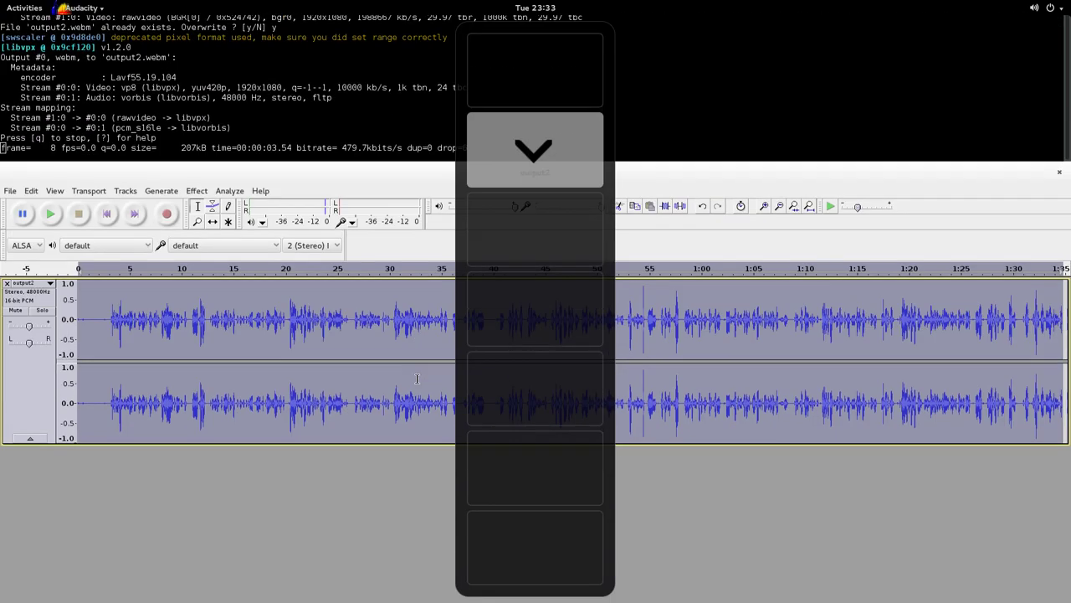
key(ctrl+alt+Down)
key(ctrl+alt+Up)
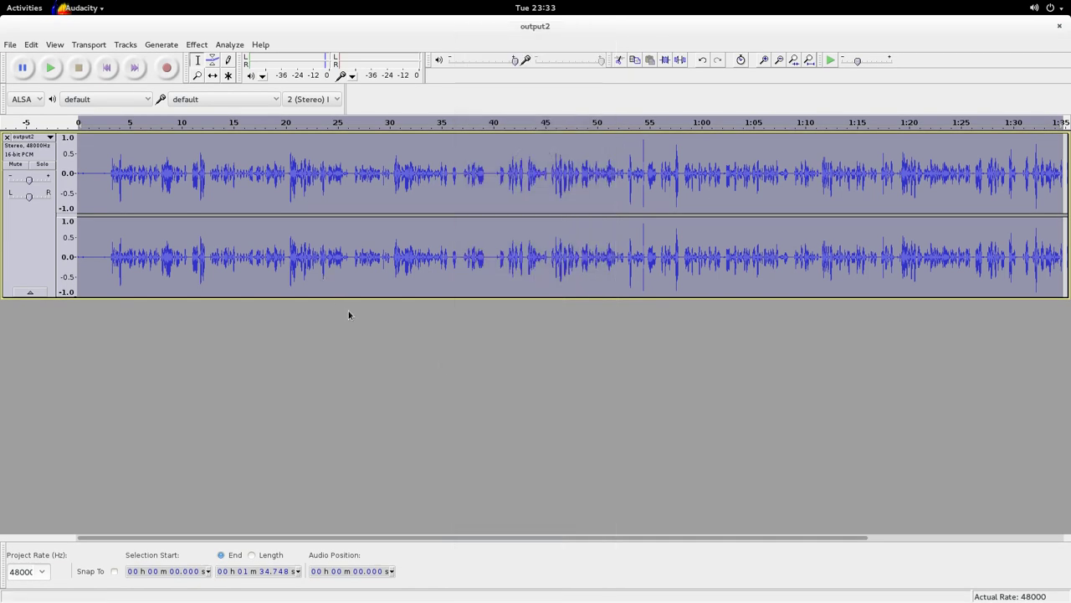
key(ctrl+alt+Down)
key(ctrl+alt+Down)
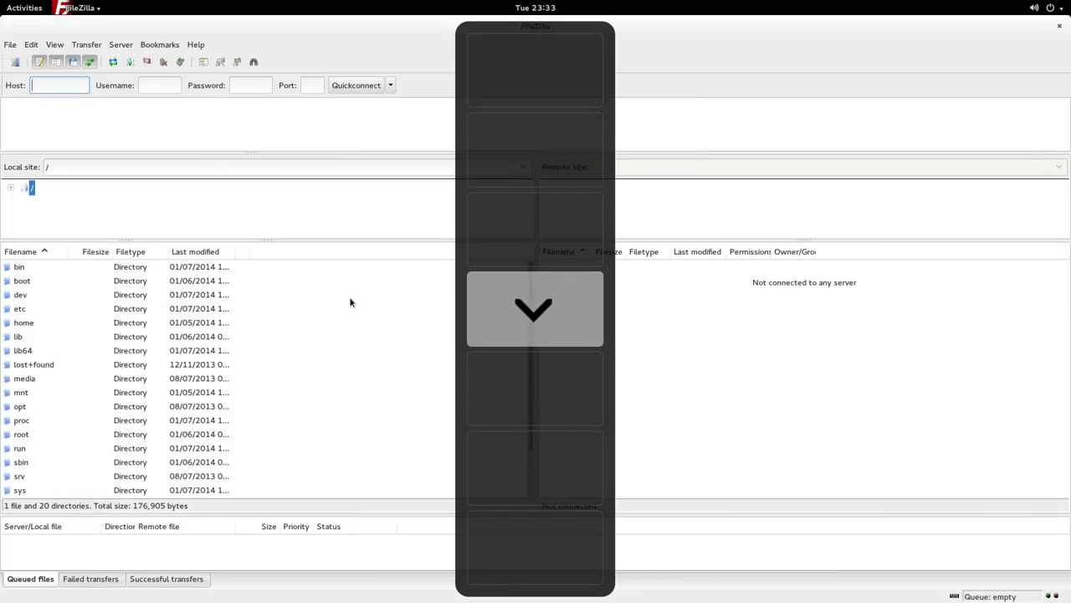
key(ctrl+alt+Down)
key(ctrl+alt+Up)
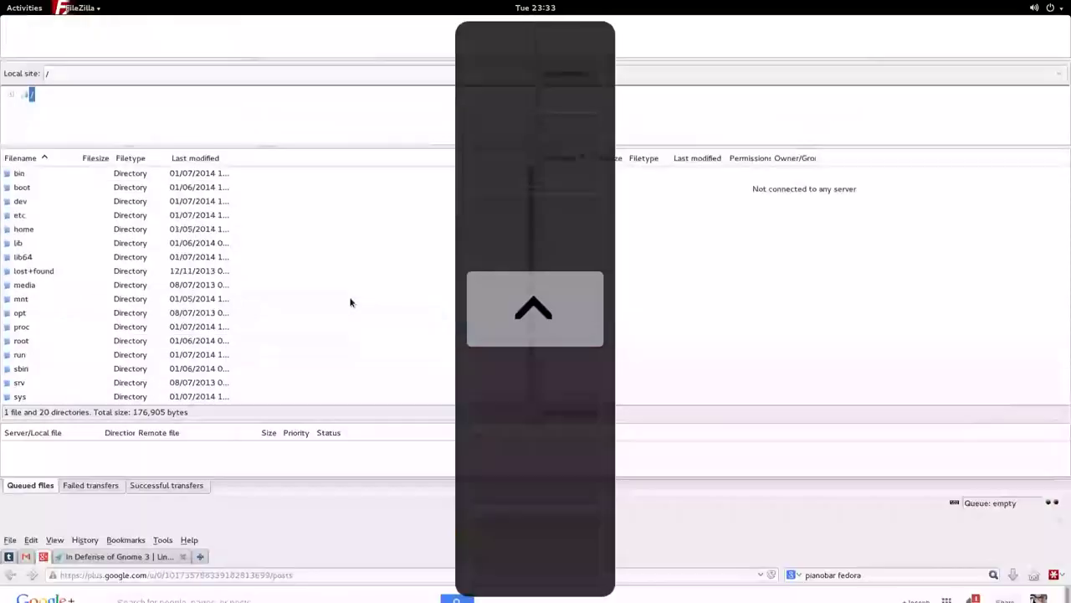
key(ctrl+alt+Up)
key(ctrl+alt+Up)
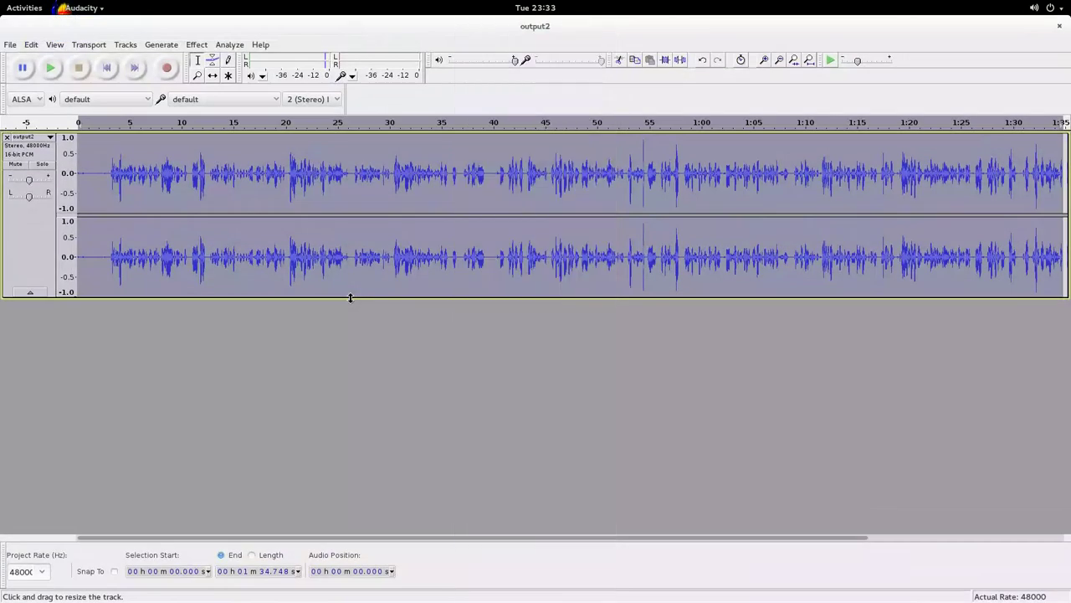
key(ctrl+alt+Up)
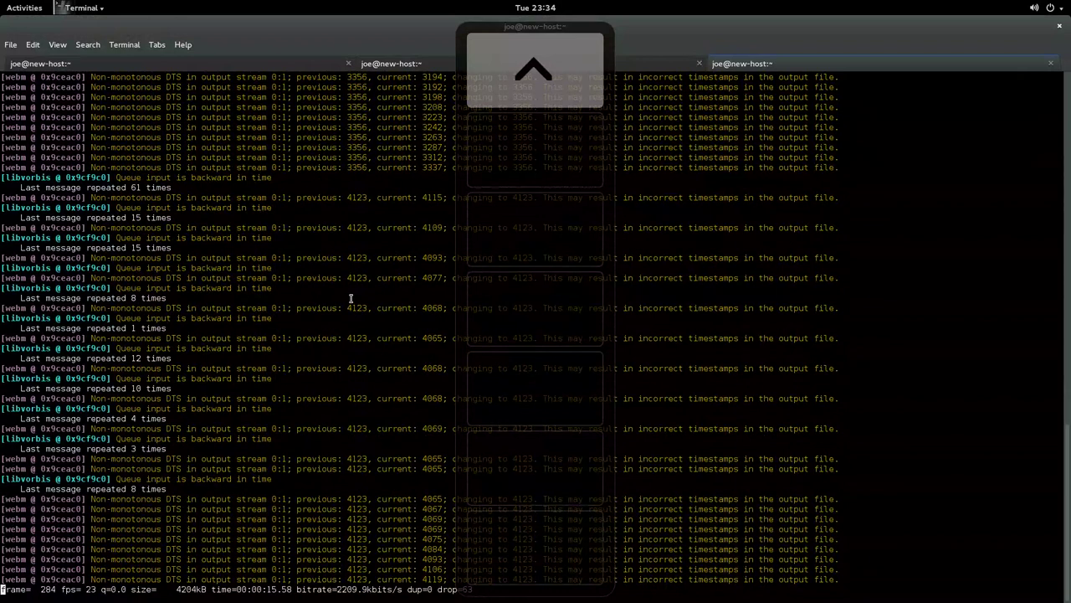
key(ctrl+alt+Down)
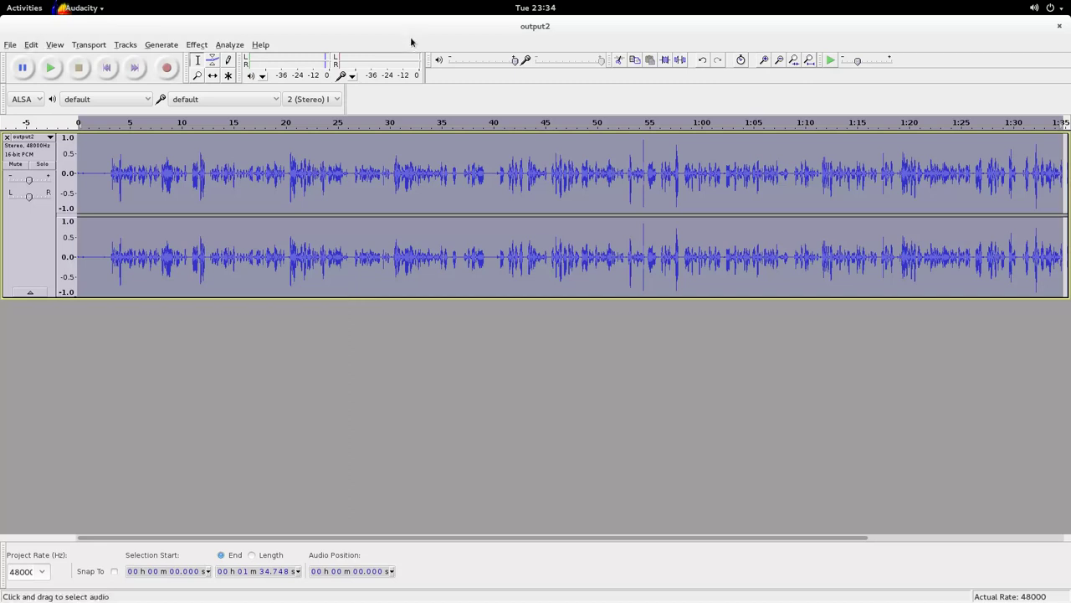
- Snap FileZilla left and Firefox right, moving Firefox onto FileZilla's workspace
key(ctrl+alt+Down)
key(ctrl+alt+Down)
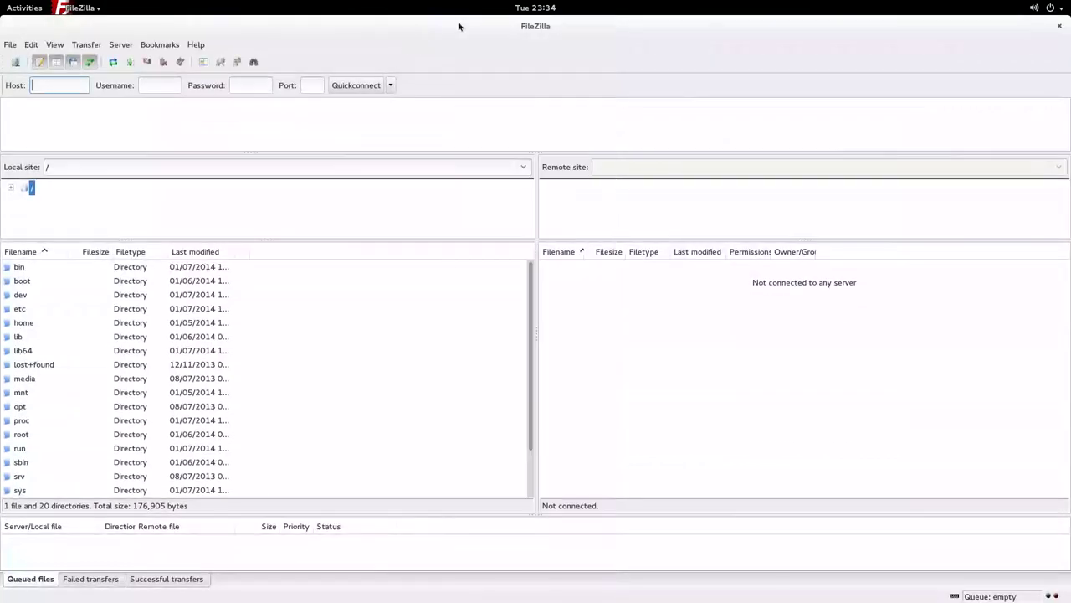
drag(410, 37, 1, 188)
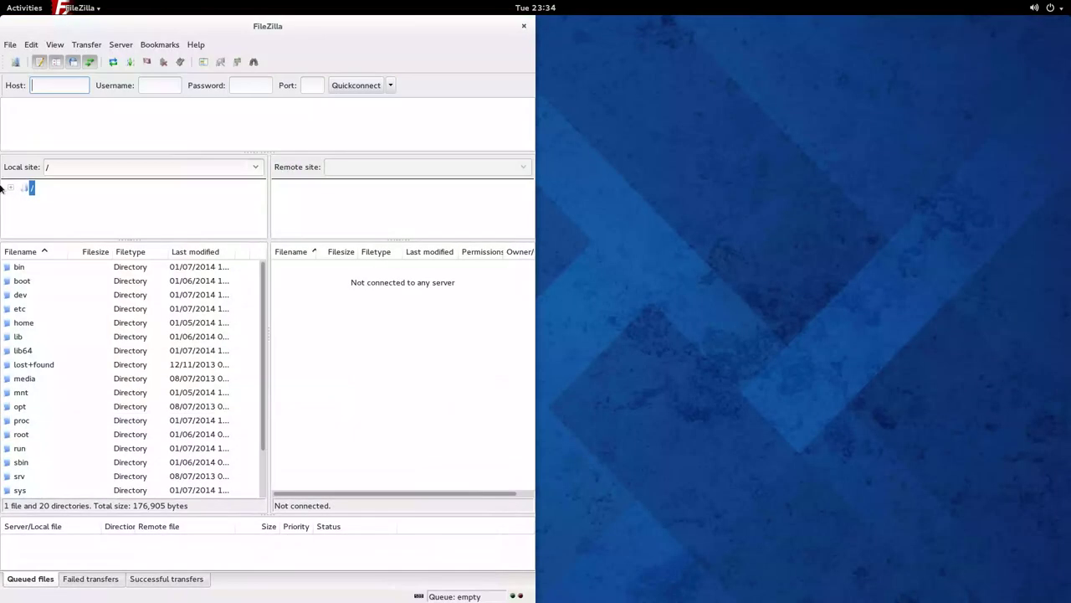
key(ctrl+alt+Down)
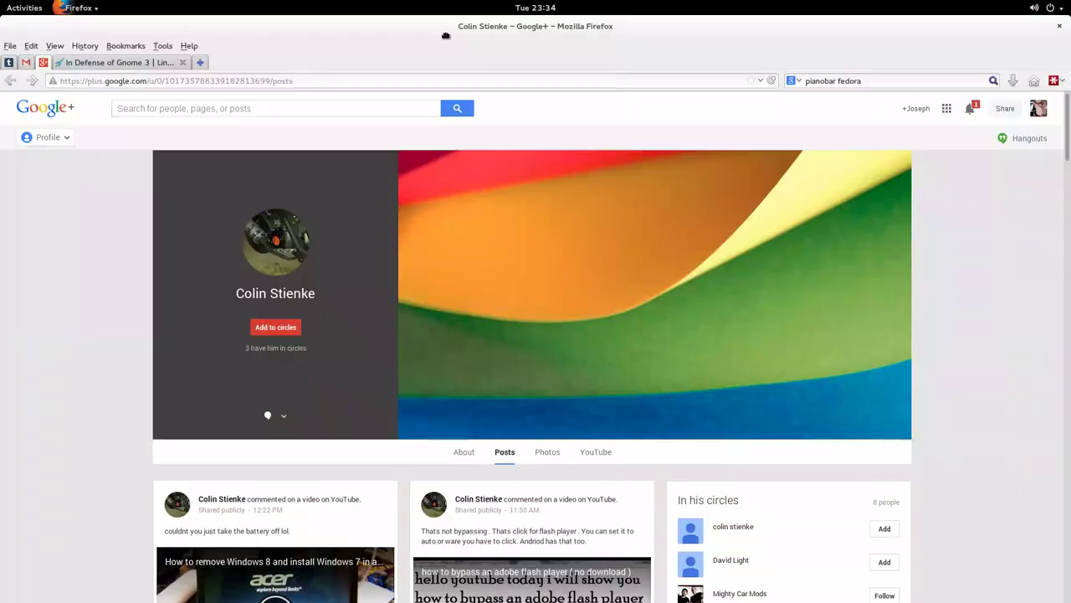
drag(368, 26, 1069, 256)
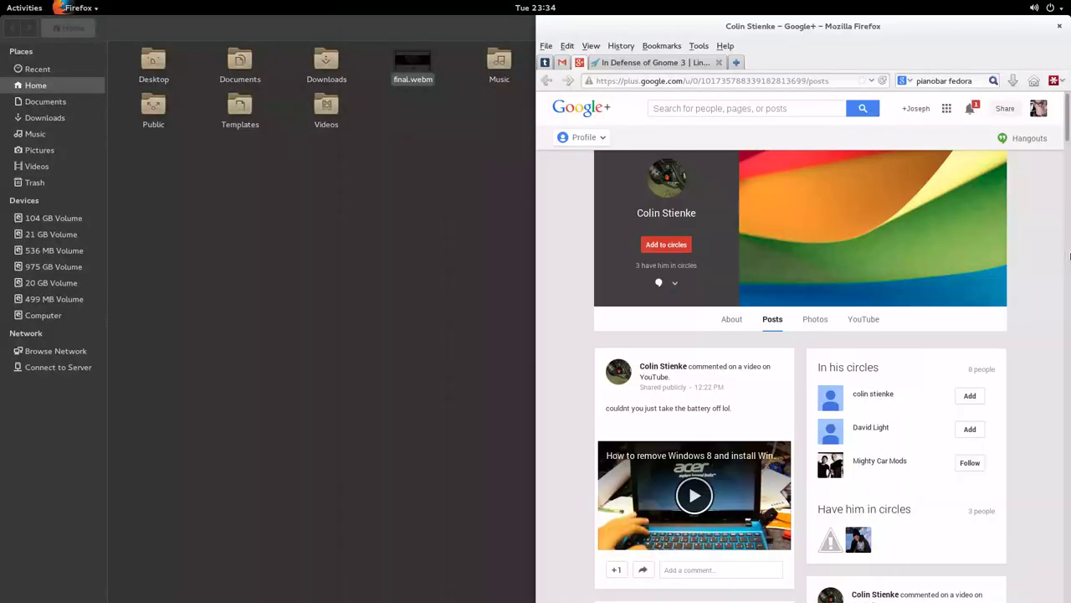
key(ctrl+shift+alt+Up)
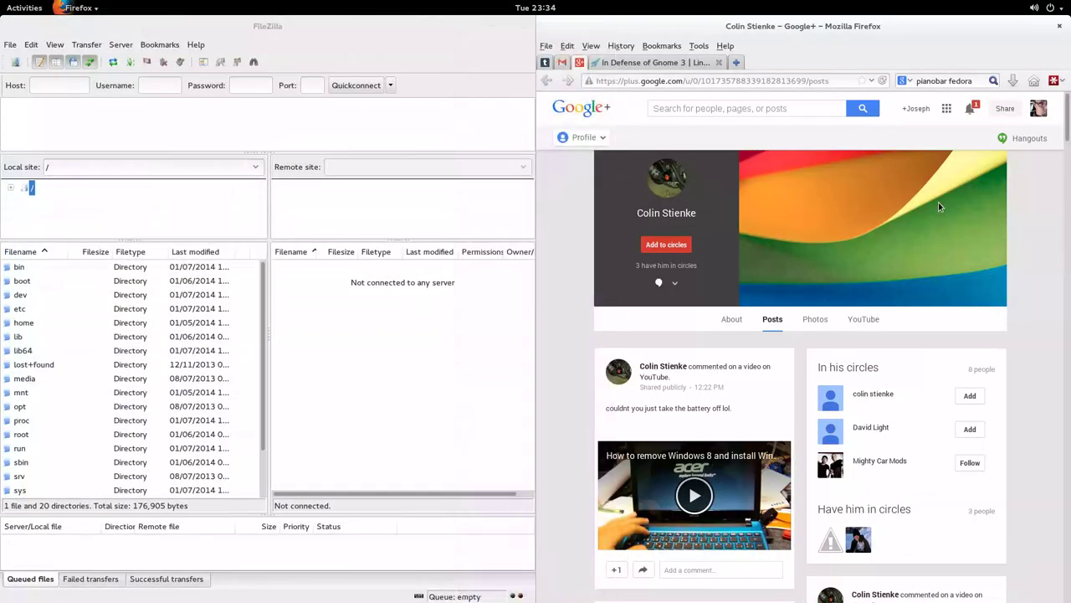
- Select the Firefox web address, then open and close a new empty tab
click(720, 83)
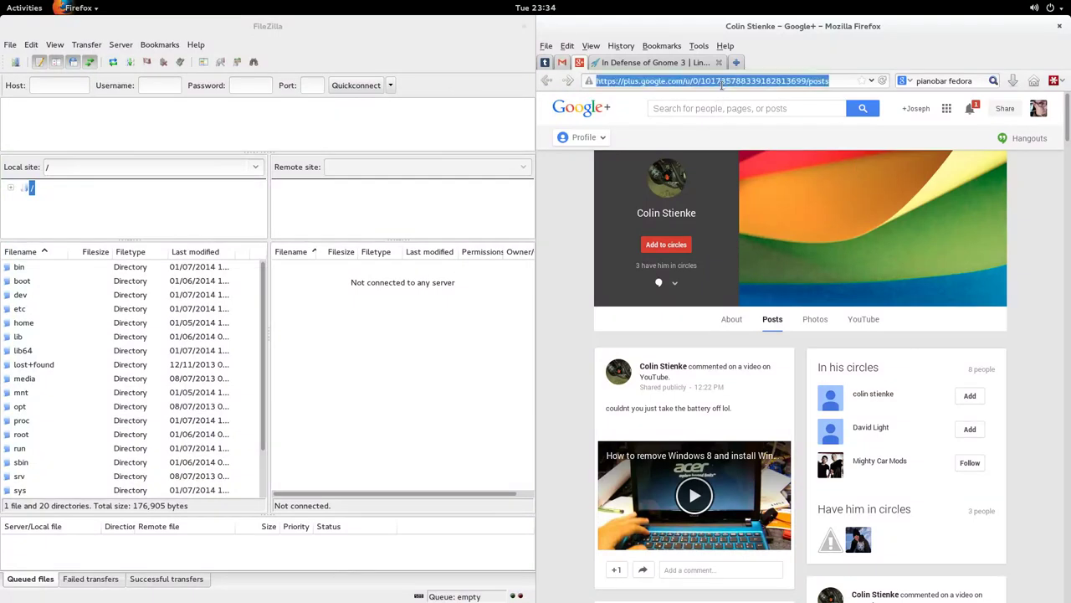
key(ctrl+t)
key(ctrl+w)
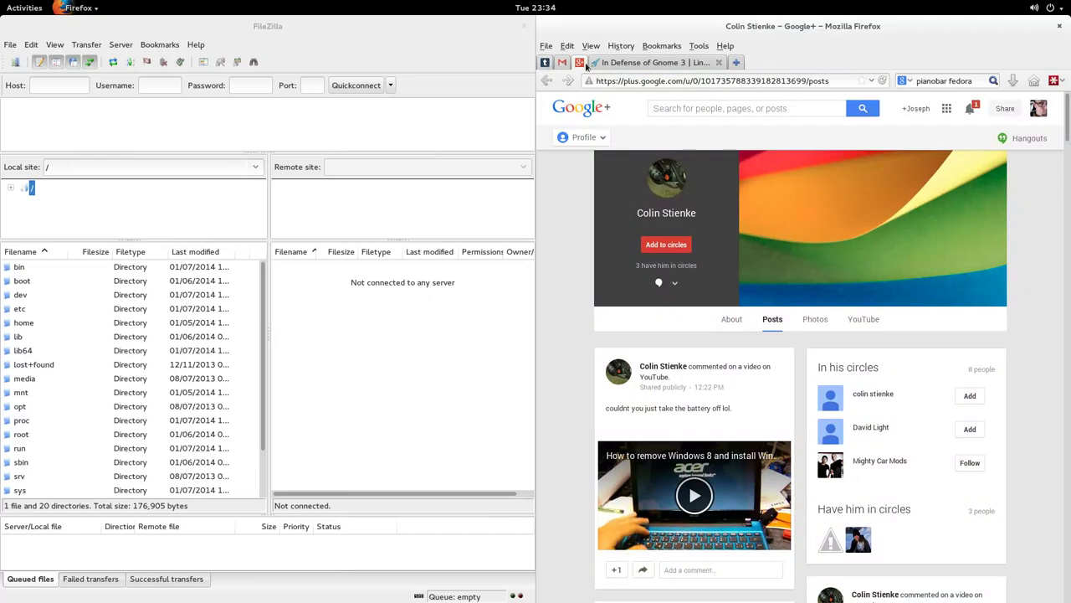
- Replace the Firefox address with linuxbookpro and load linuxbookpro.com
click(712, 81)
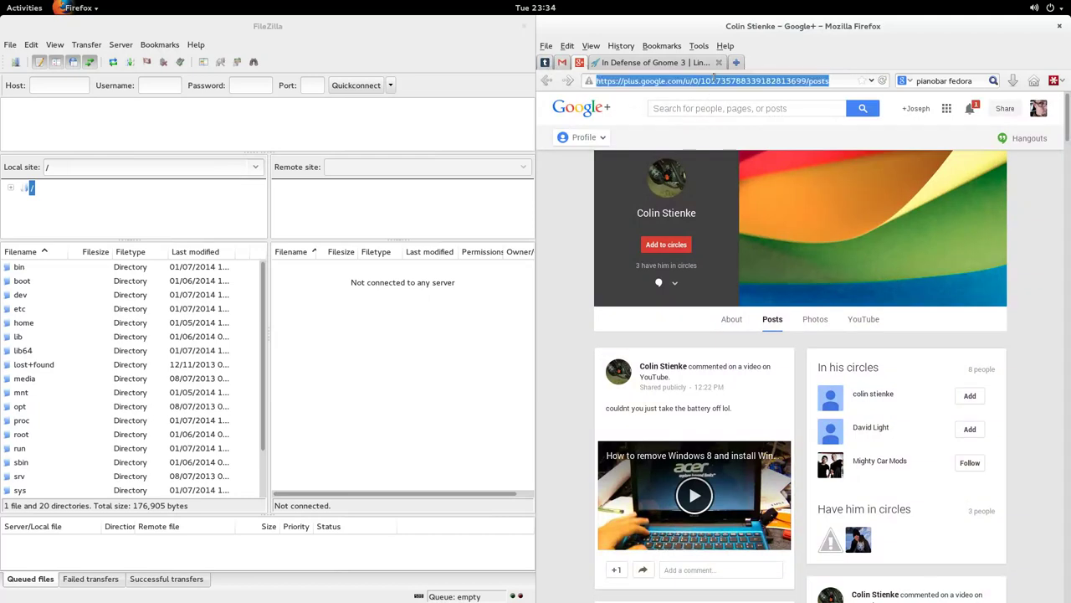
text(linubx)
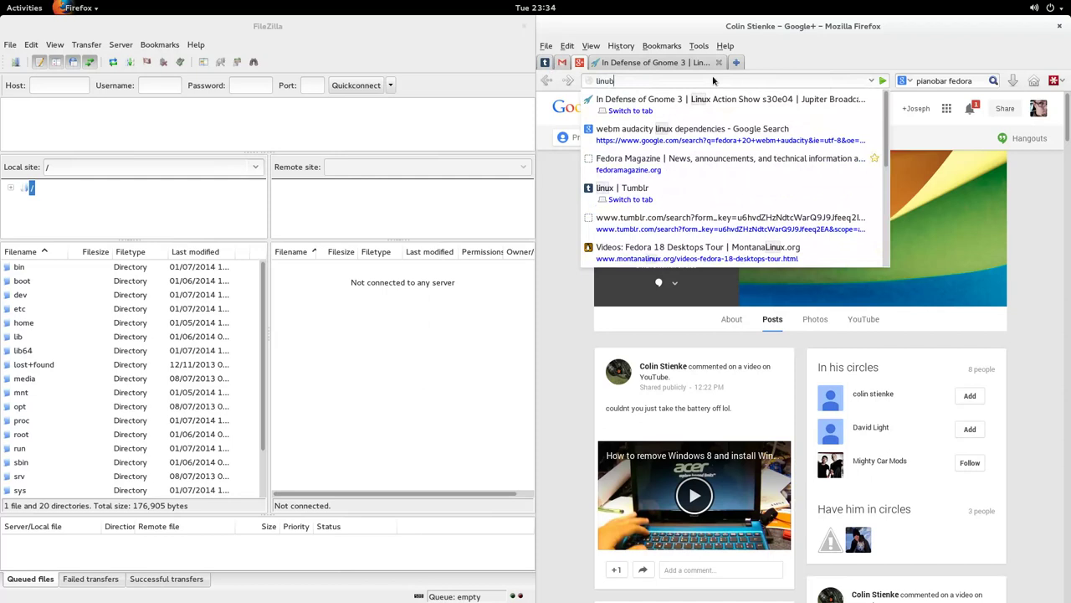
key(BackSpace)
key(BackSpace)
text(boo)
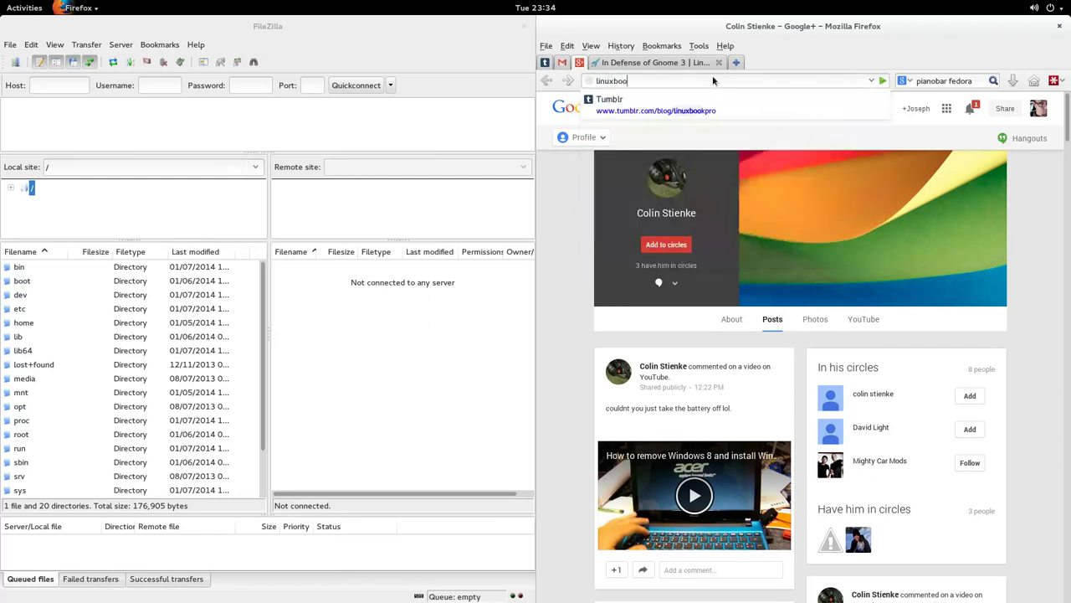
text(kpro)
text(.com)
key(Return)
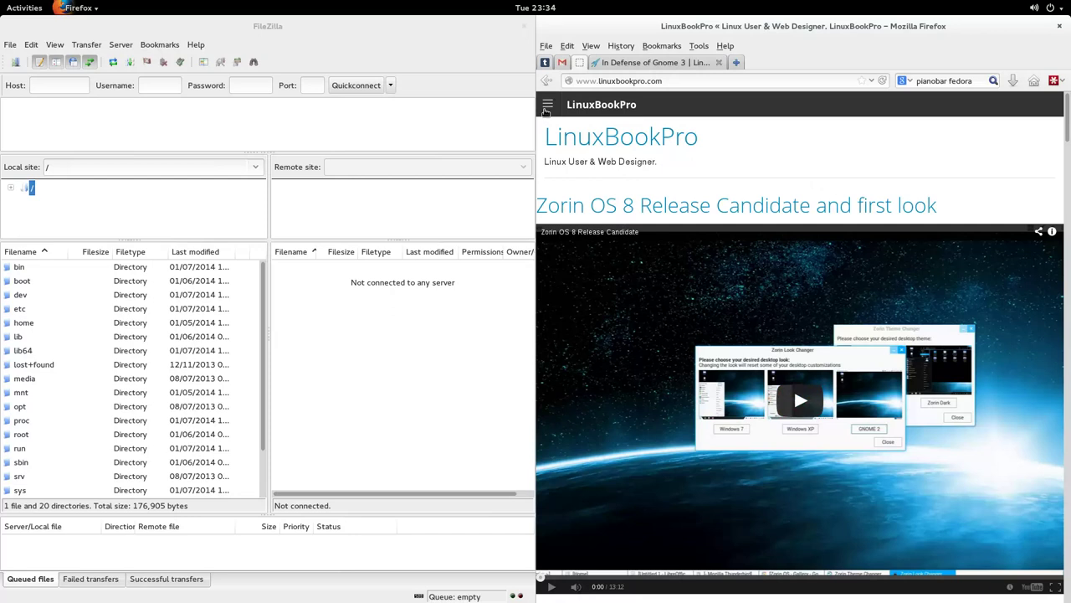
- Log in to LinuxBookPro via the sidebar Meta link and open Appearance > Themes
click(547, 106)
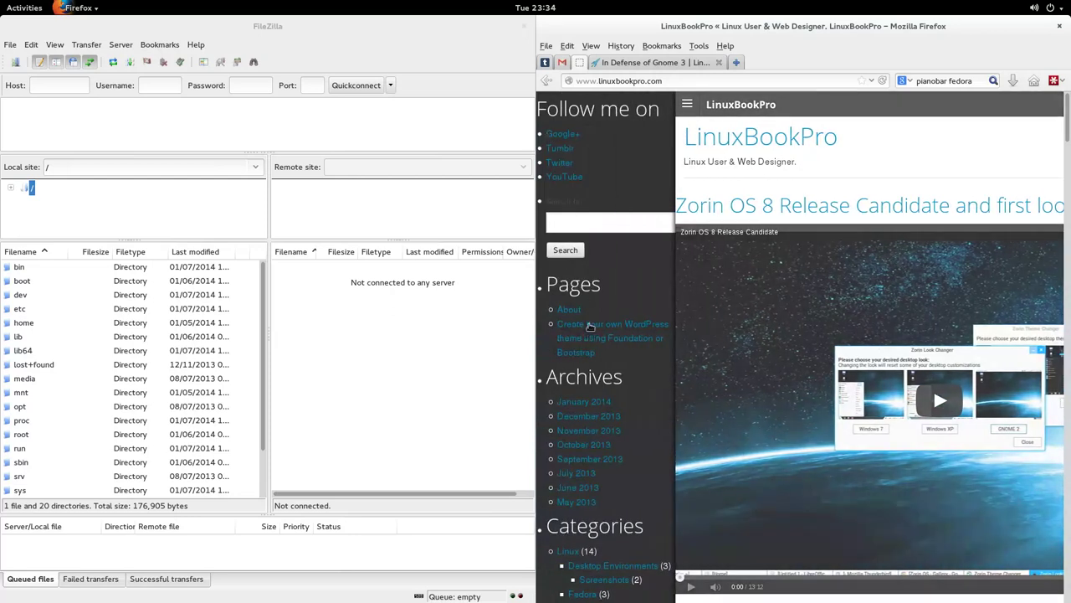
scroll(593, 476, down, 5)
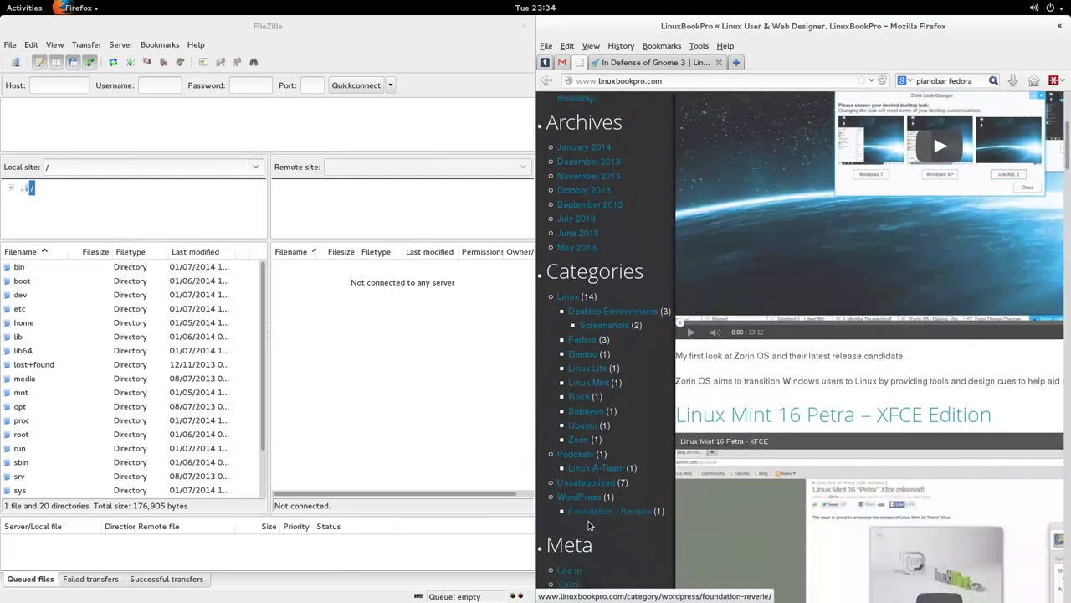
scroll(585, 536, down, 1)
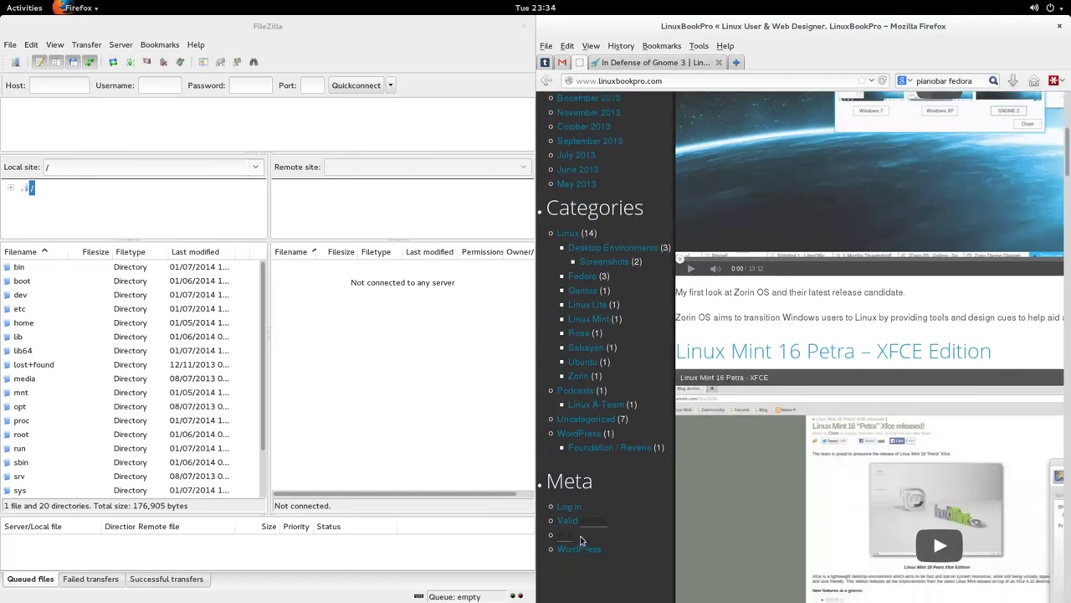
click(571, 508)
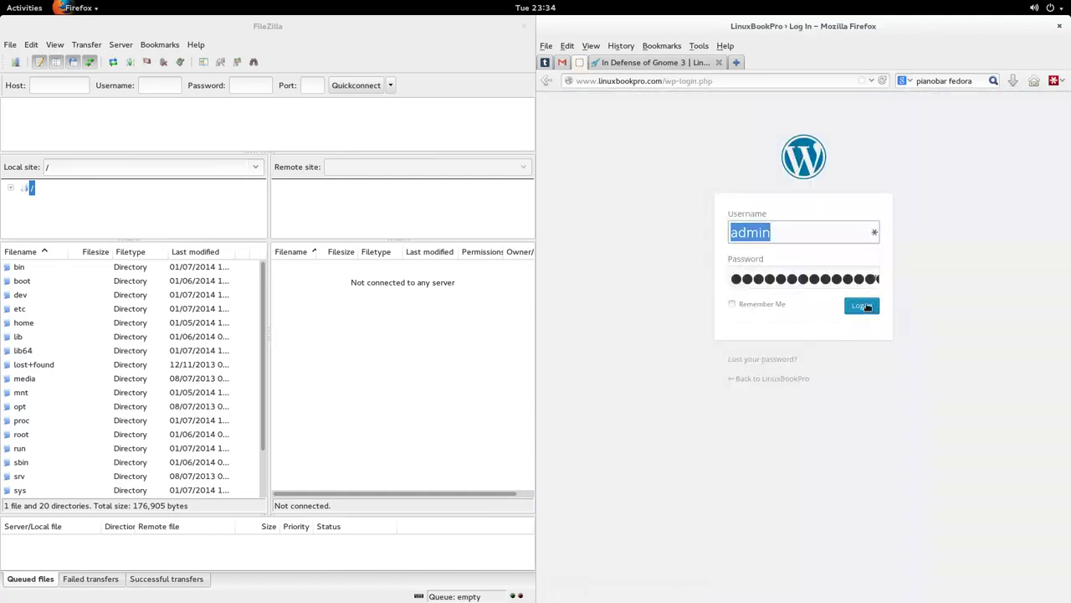
click(867, 306)
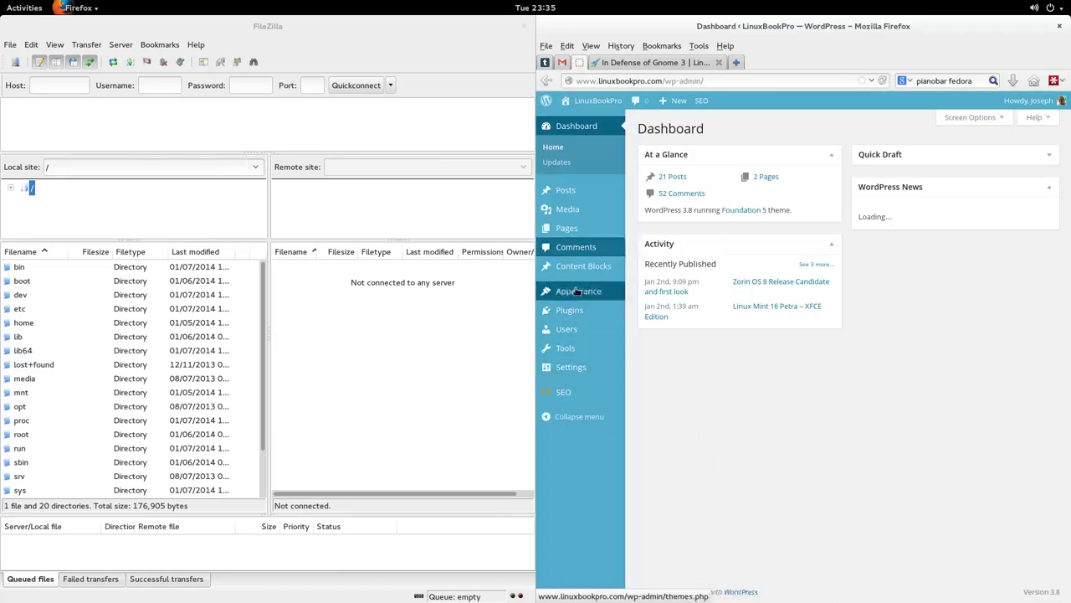
mouse_move(579, 292)
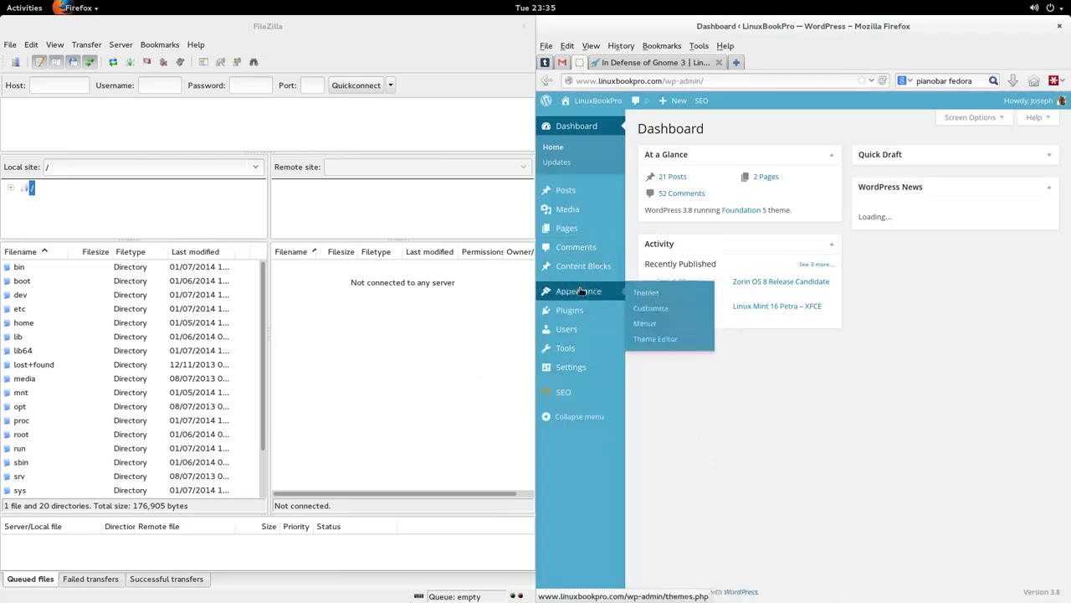
click(647, 295)
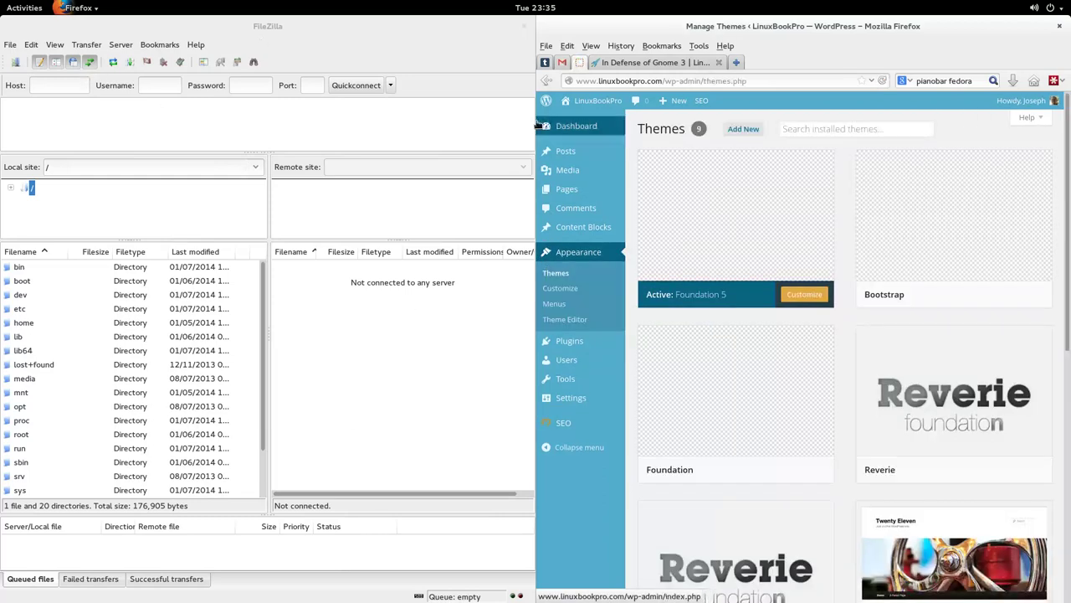
mouse_move(736, 221)
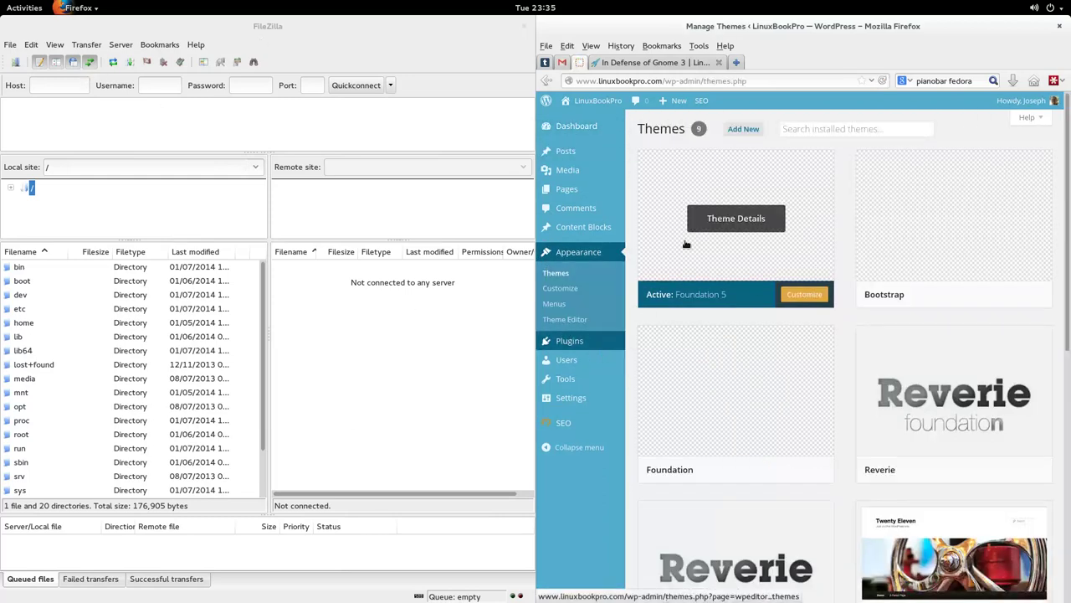
- Maximize Firefox and flip between its workspace and the Files workspace below
key(alt+space)
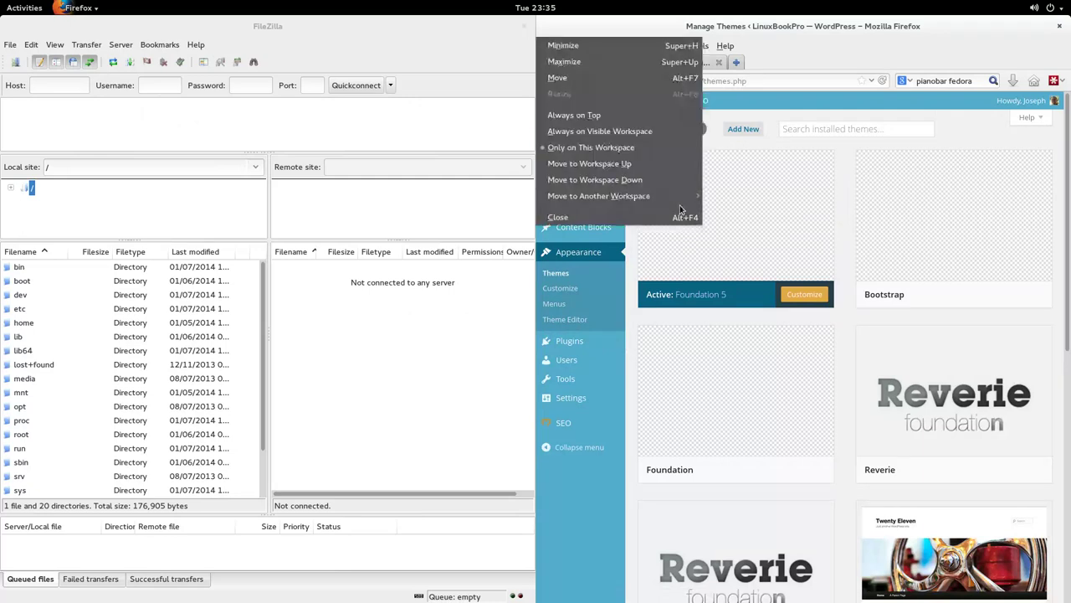
key(x)
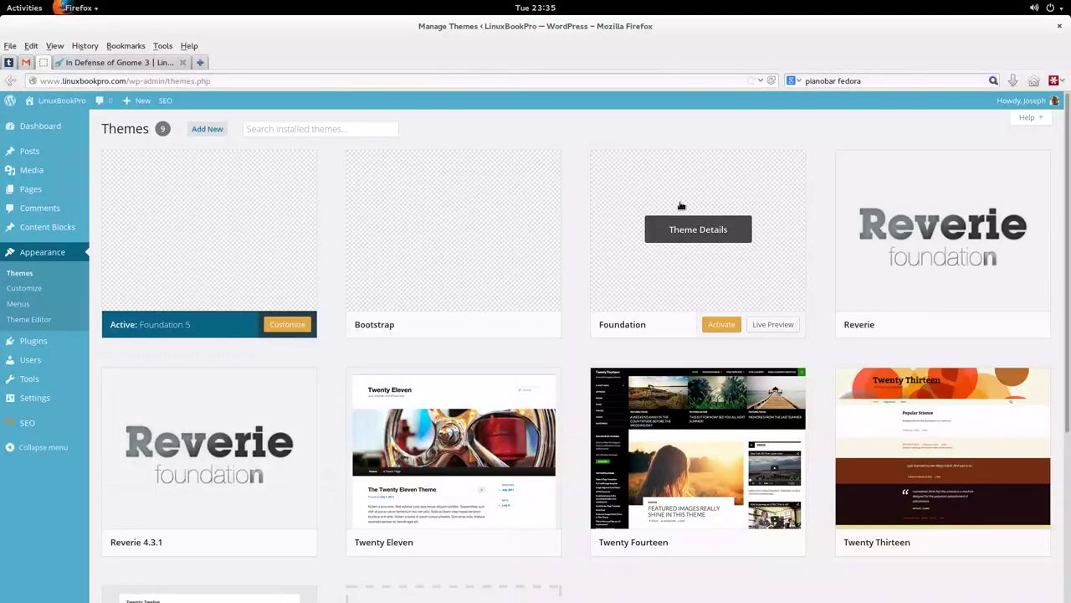
key(ctrl+alt+Down)
key(ctrl+alt+Up)
key(ctrl+alt+Down)
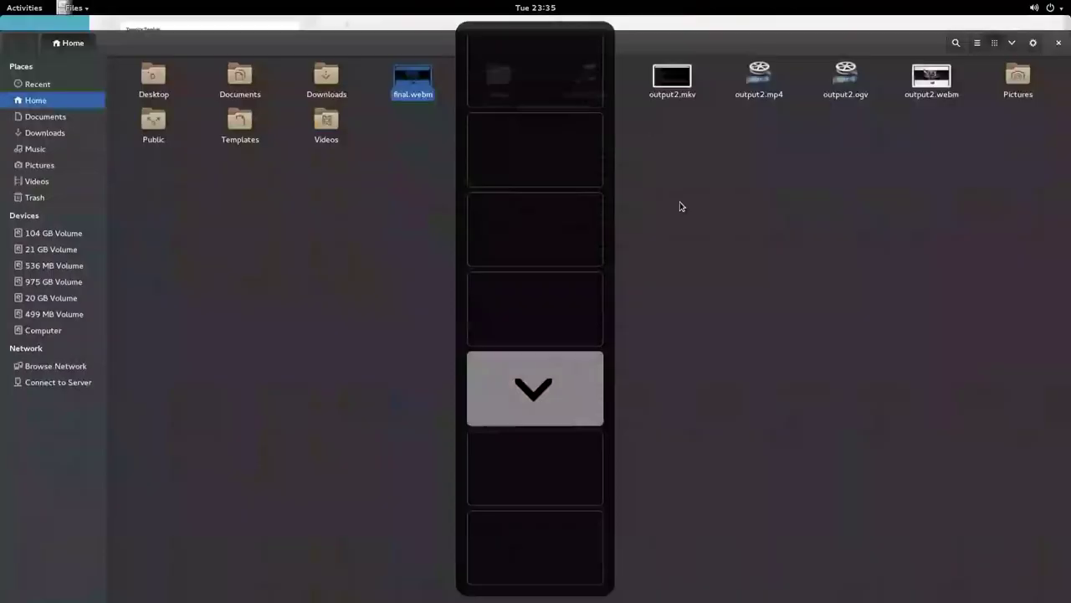
key(ctrl+alt+Up)
key(ctrl+alt+Up)
key(ctrl+alt+Down)
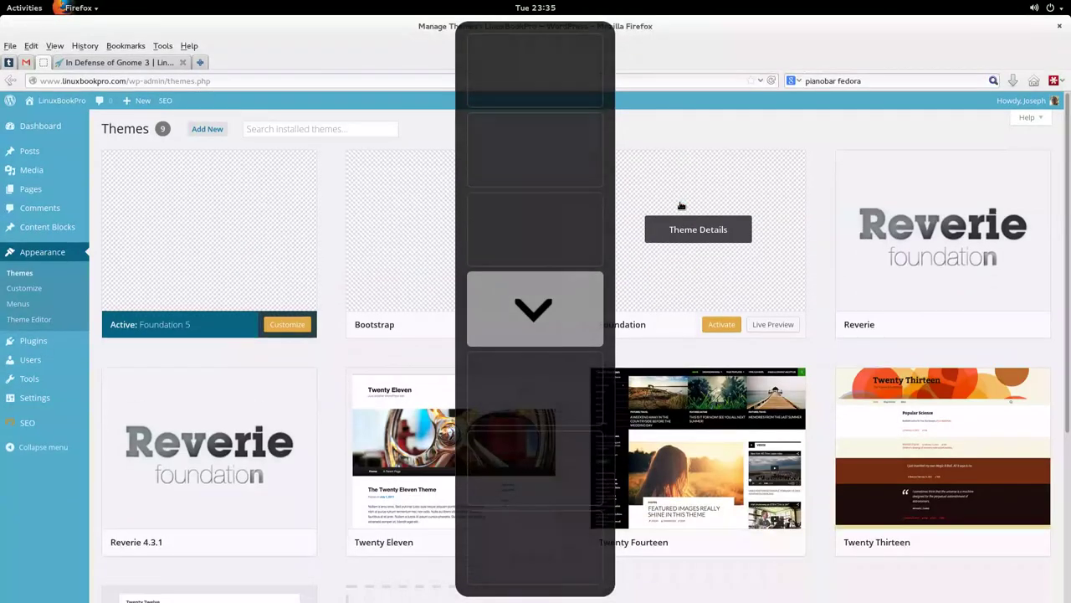
- In the Activities overview, bring FileZilla forward, then reopen the overview
key(super)
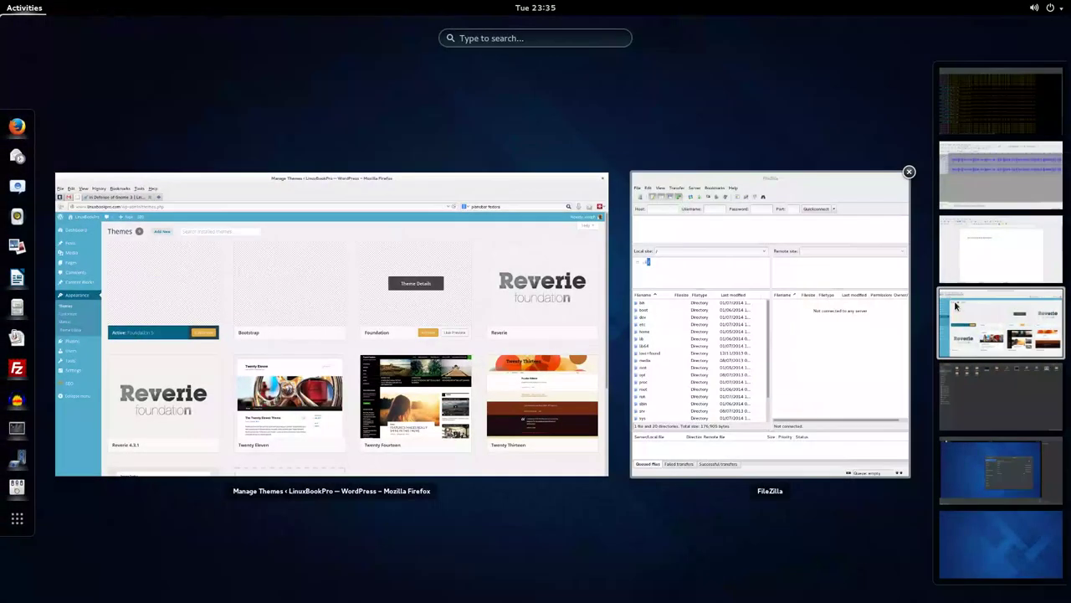
click(789, 318)
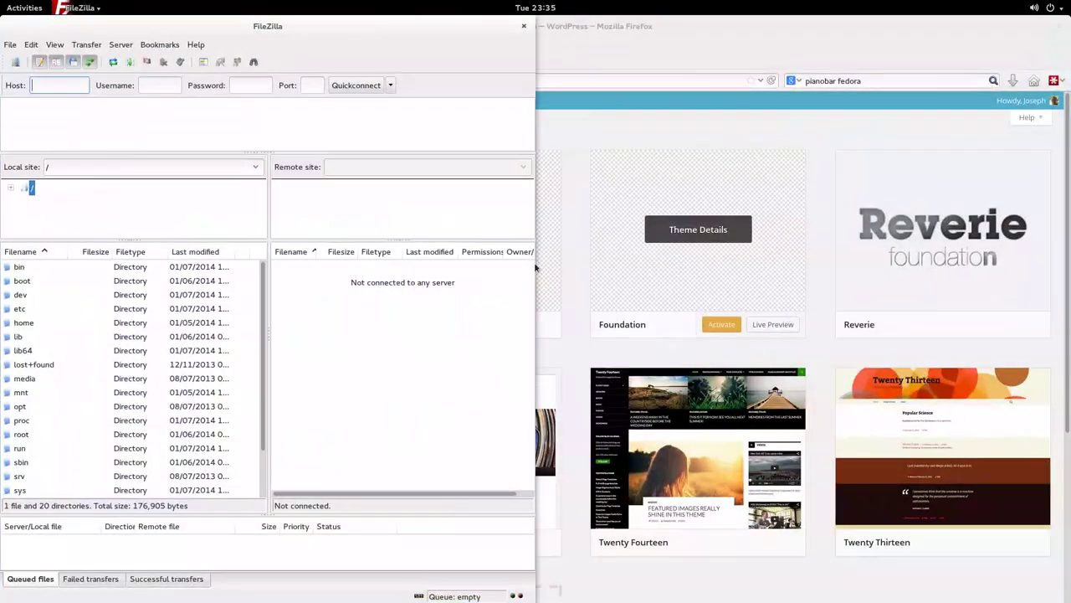
key(super)
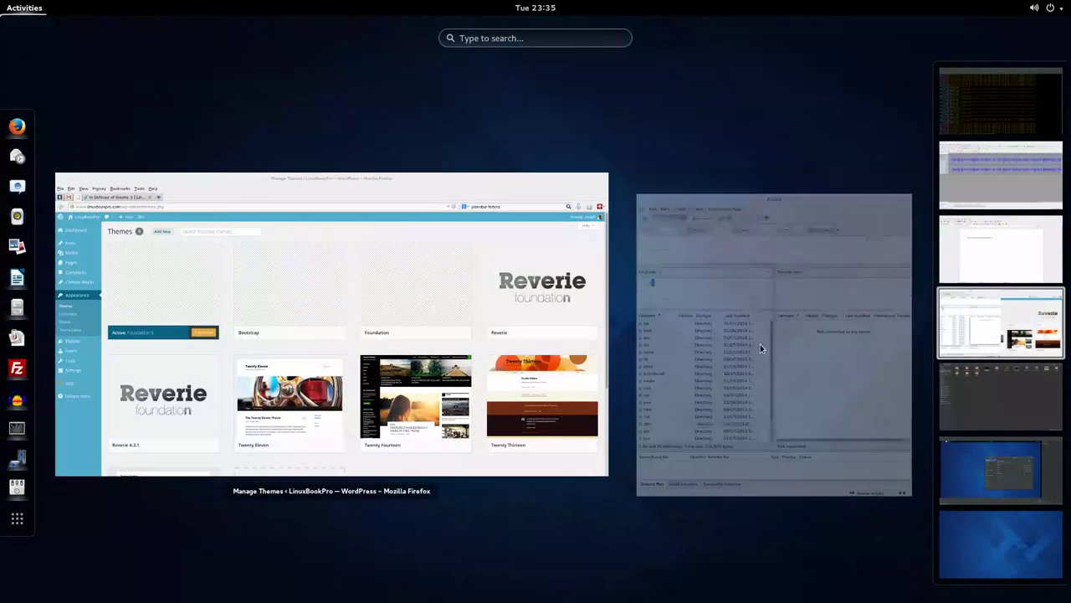
- Drag FileZilla and the Home file manager onto other workspaces in the overview
drag(715, 294, 736, 317)
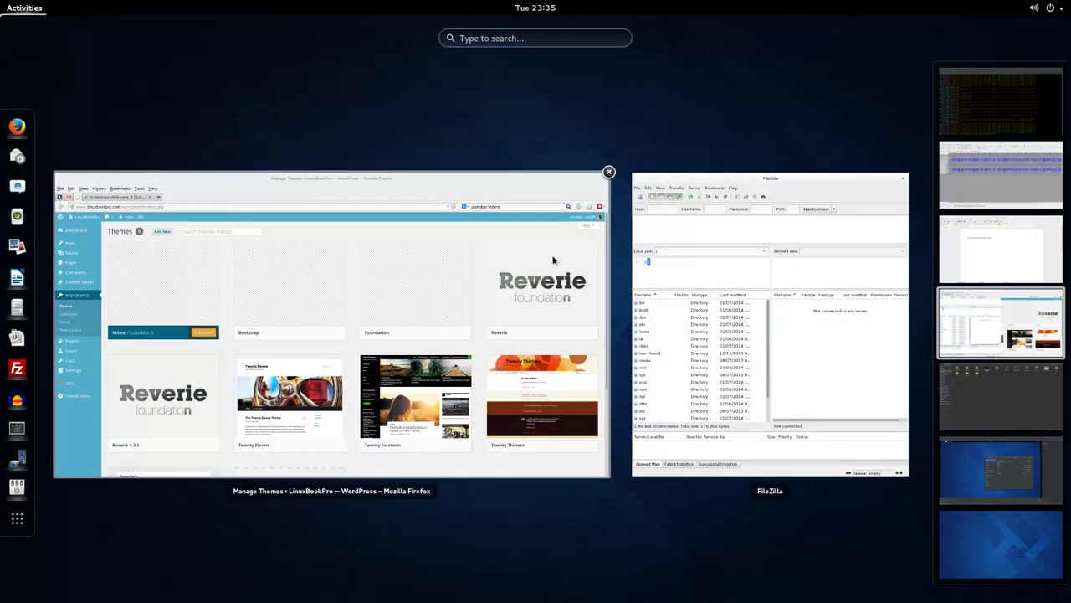
mouse_move(681, 263)
mouse_down()
mouse_move(1002, 456)
mouse_move(1040, 438)
mouse_move(949, 390)
mouse_move(971, 399)
mouse_up()
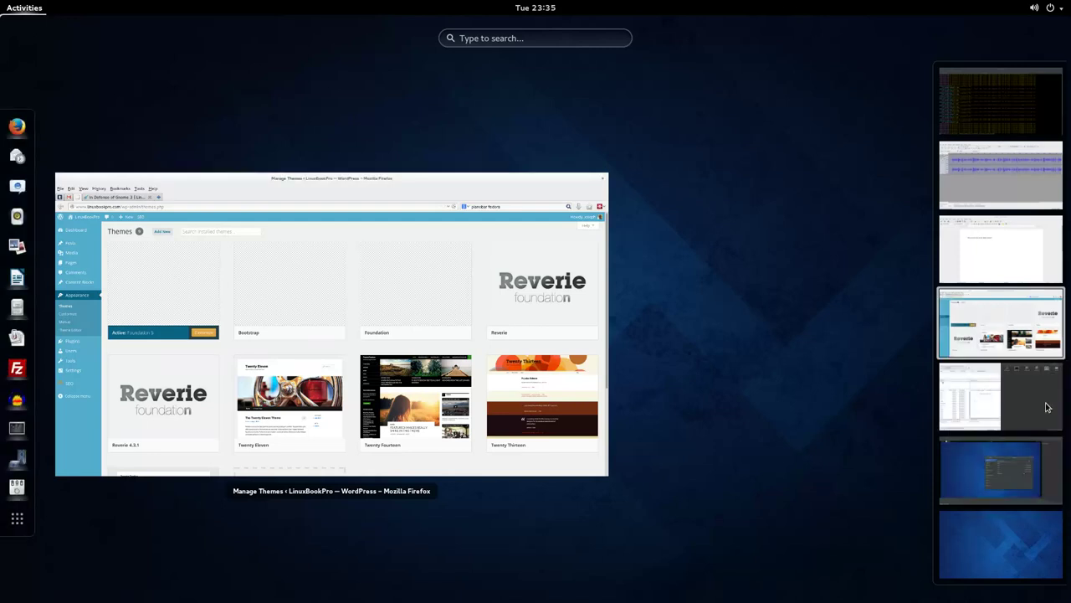
click(1046, 408)
drag(739, 277, 1030, 542)
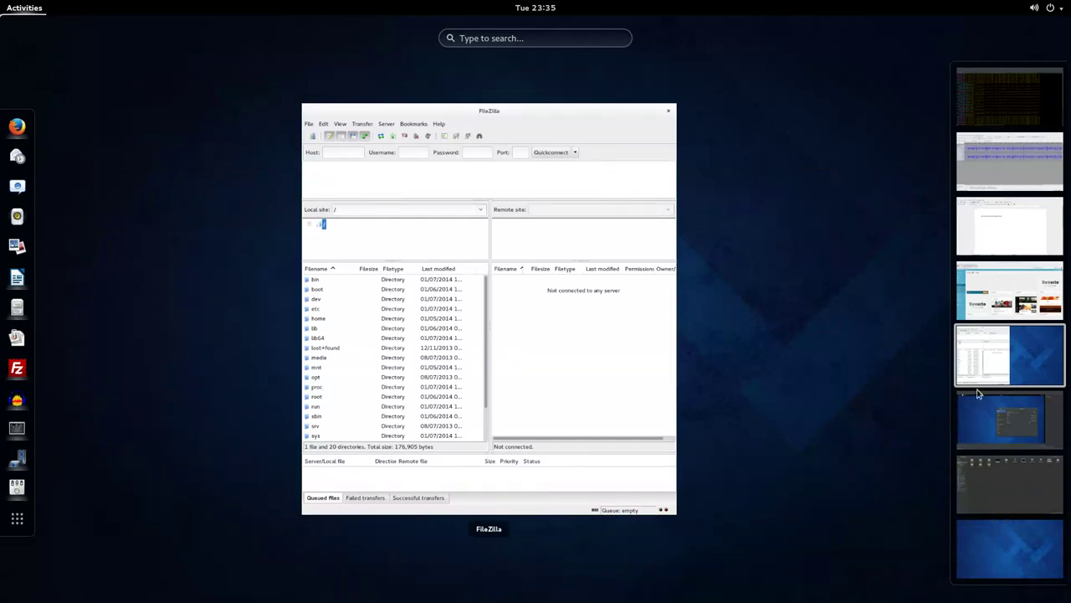
- Check the bottom and Home workspaces, leave the overview, and go back up to Firefox
click(1008, 551)
click(1015, 475)
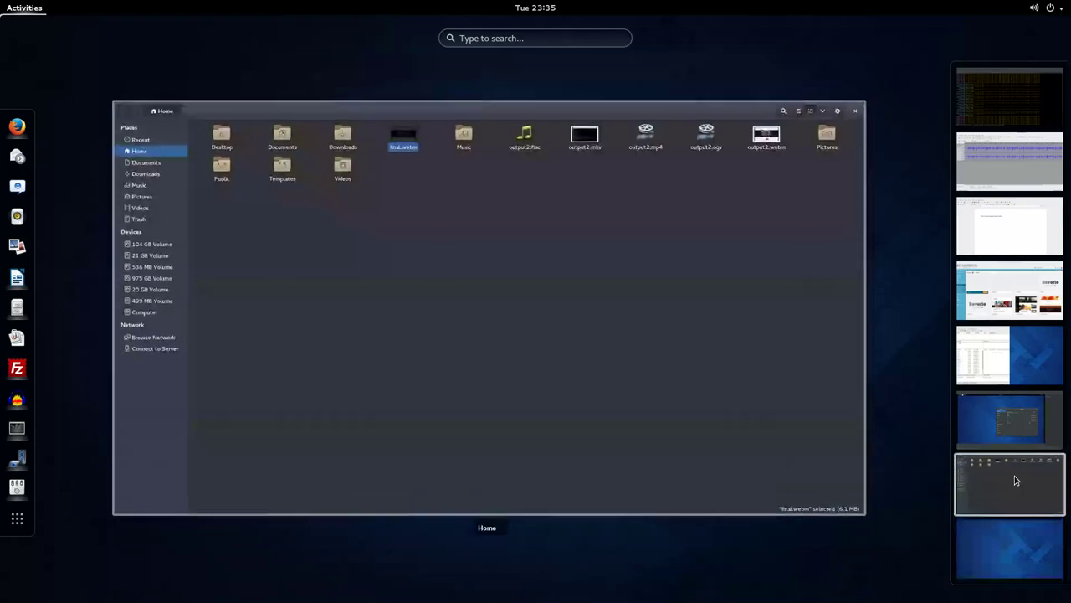
click(785, 442)
key(ctrl+alt+Up)
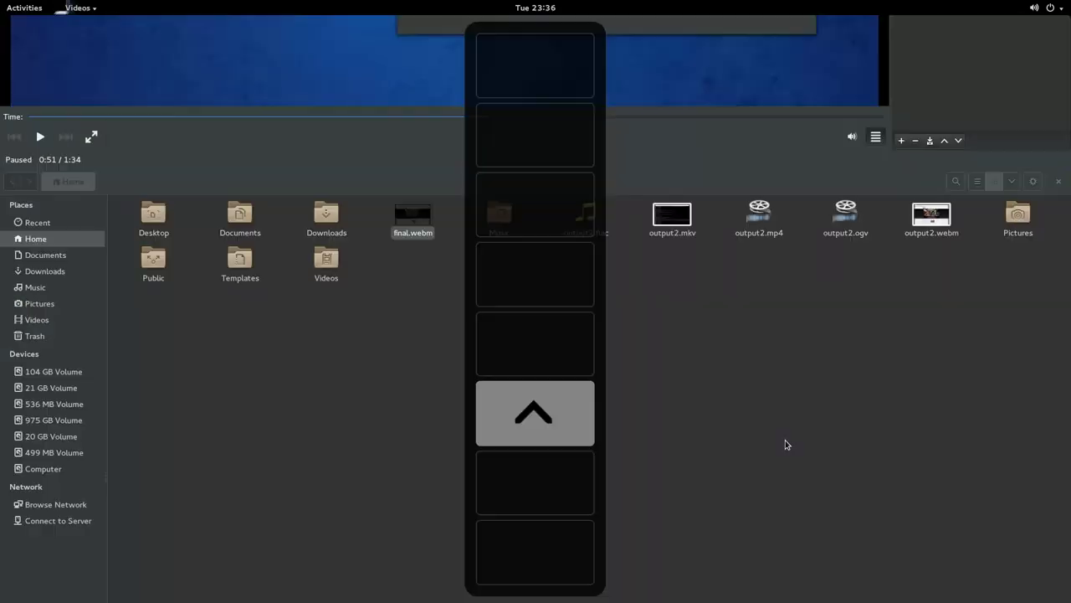
key(ctrl+alt+Up)
key(ctrl+alt+Up)
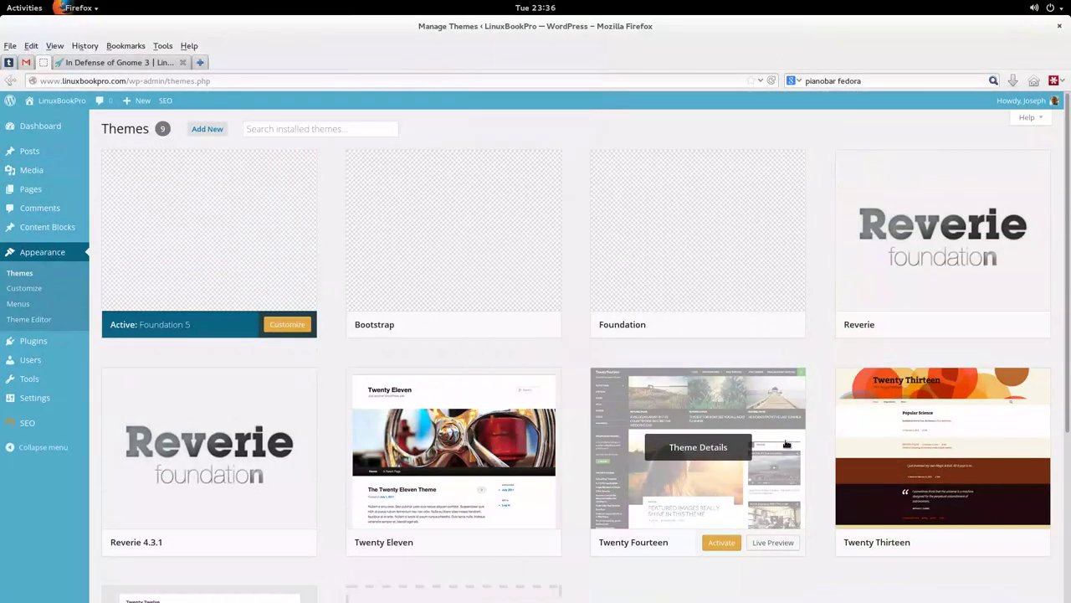
- Go to the FileZilla workspace and maximize FileZilla via the window menu
key(ctrl+alt+Down)
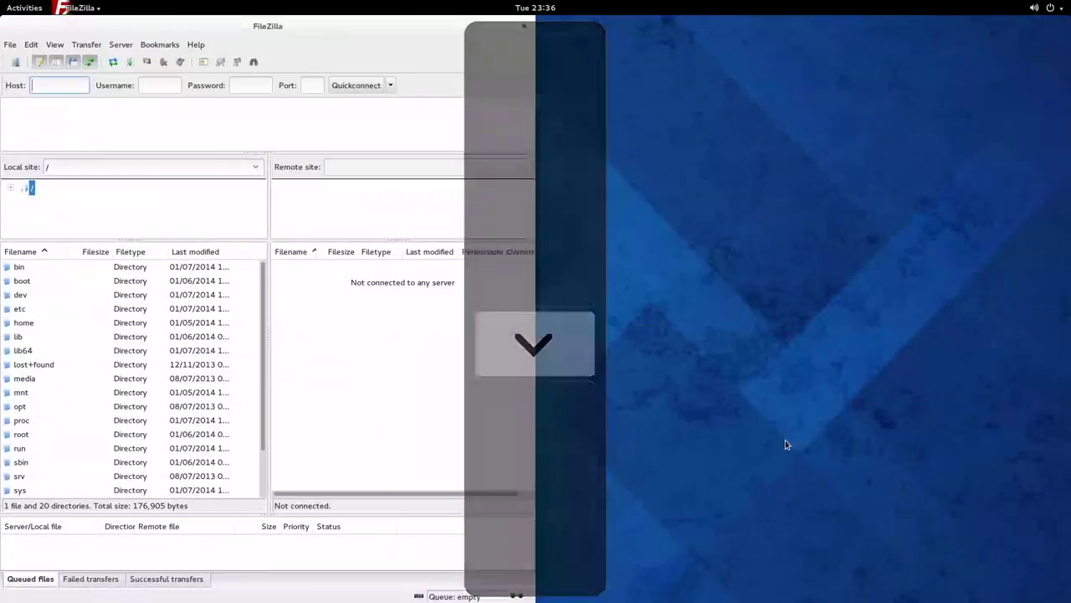
key(ctrl+alt+Up)
key(ctrl+alt+Down)
key(ctrl+alt+Down)
key(ctrl+alt+Down)
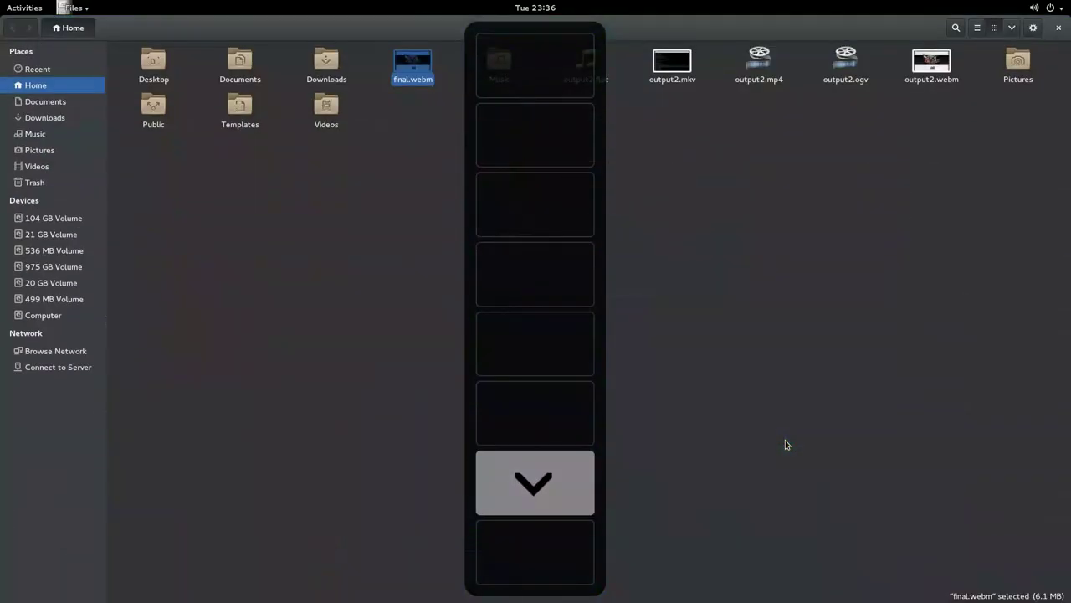
key(ctrl+alt+Down)
key(ctrl+alt+Up)
key(ctrl+alt+Up)
key(ctrl+alt+Up)
key(ctrl+alt+Up)
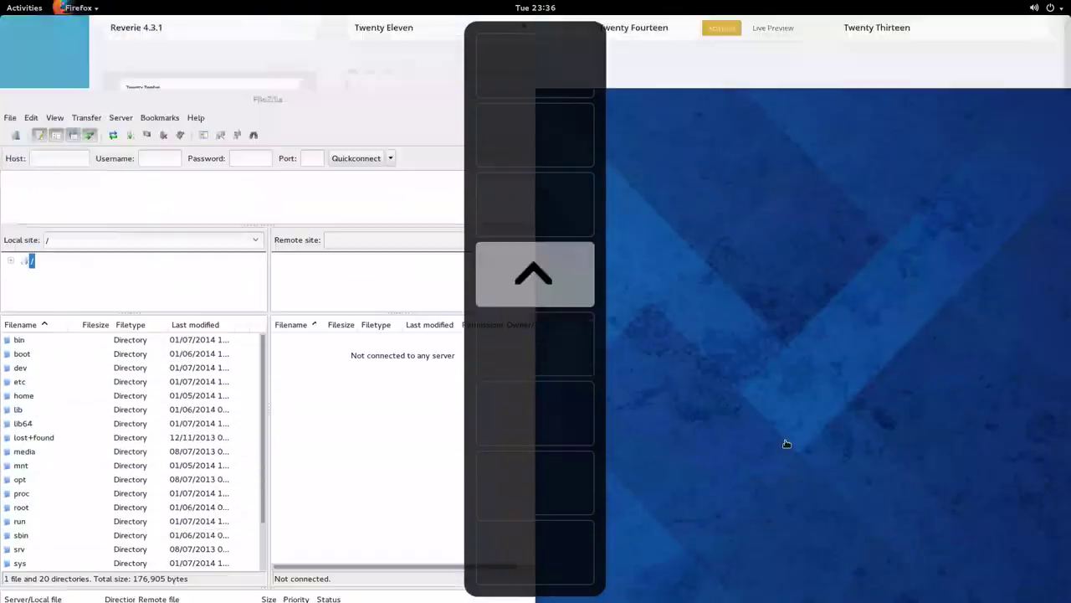
key(ctrl+alt+Down)
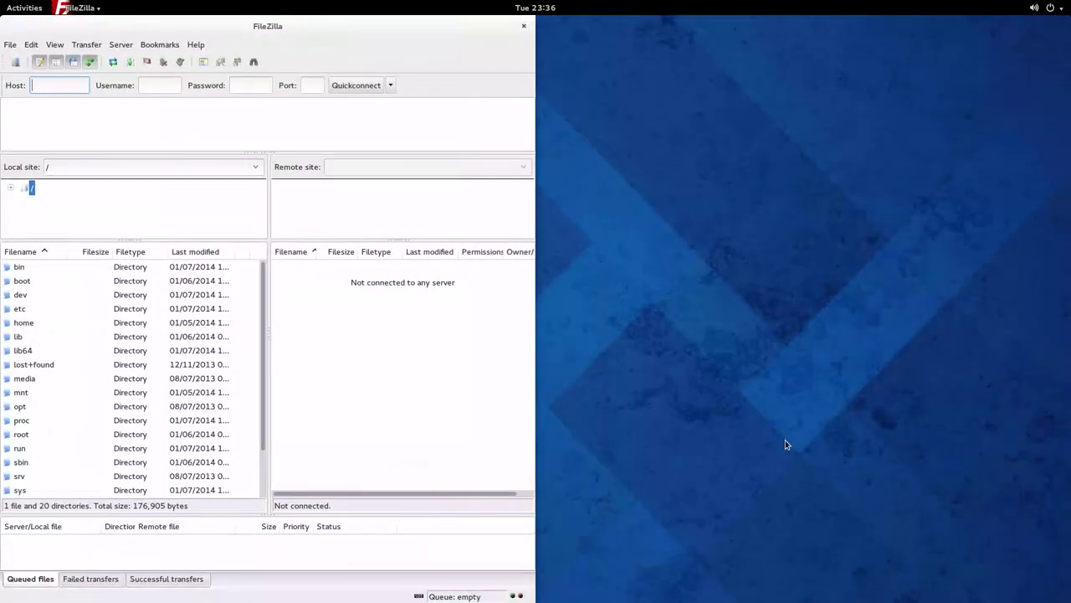
key(alt+space)
key(Down)
key(Return)
- Flip back and forth between the Firefox and maximized FileZilla workspaces
key(ctrl+alt+Up)
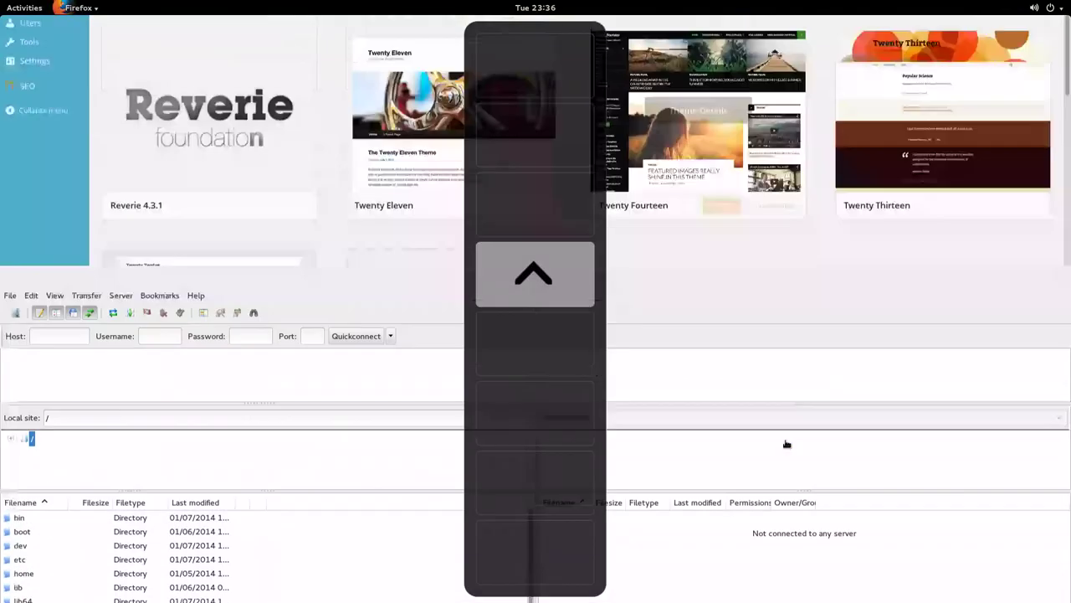
key(ctrl+alt+Down)
key(ctrl+alt+Up)
key(ctrl+alt+Down)
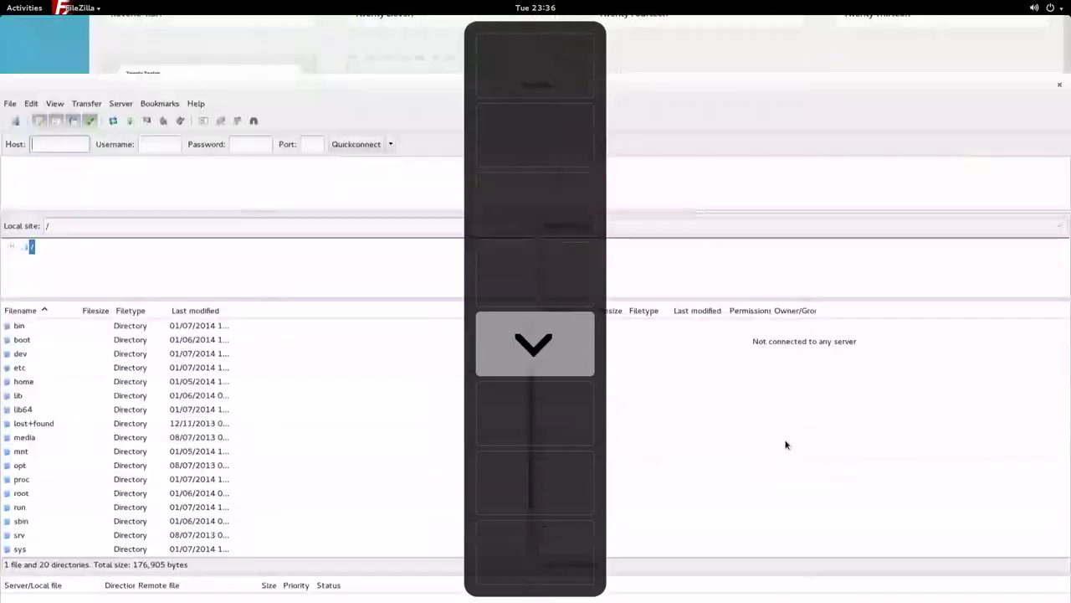
key(ctrl+alt+Up)
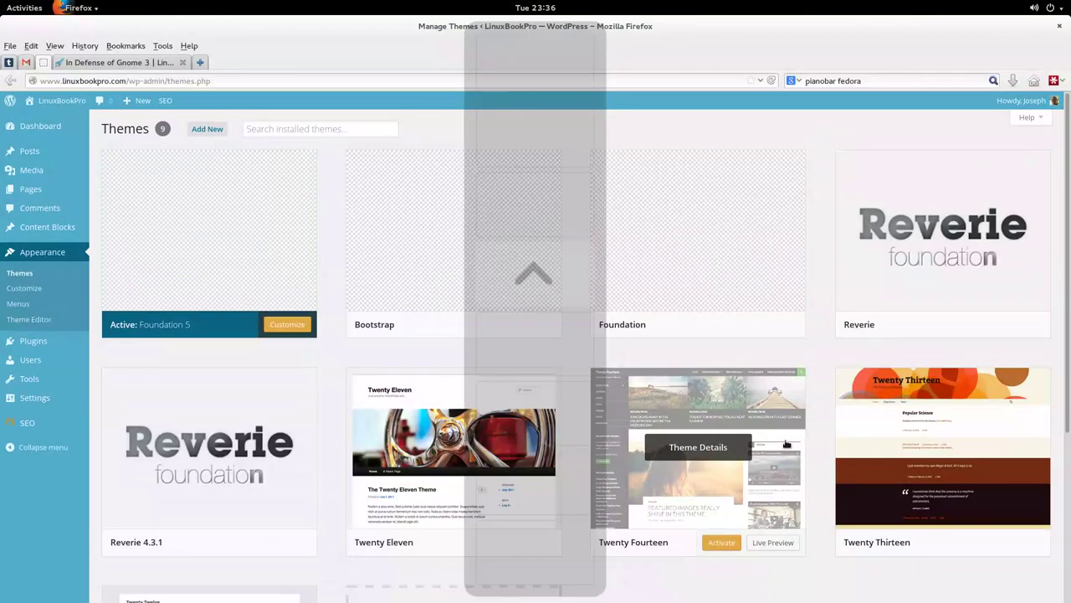
key(ctrl+alt+Down)
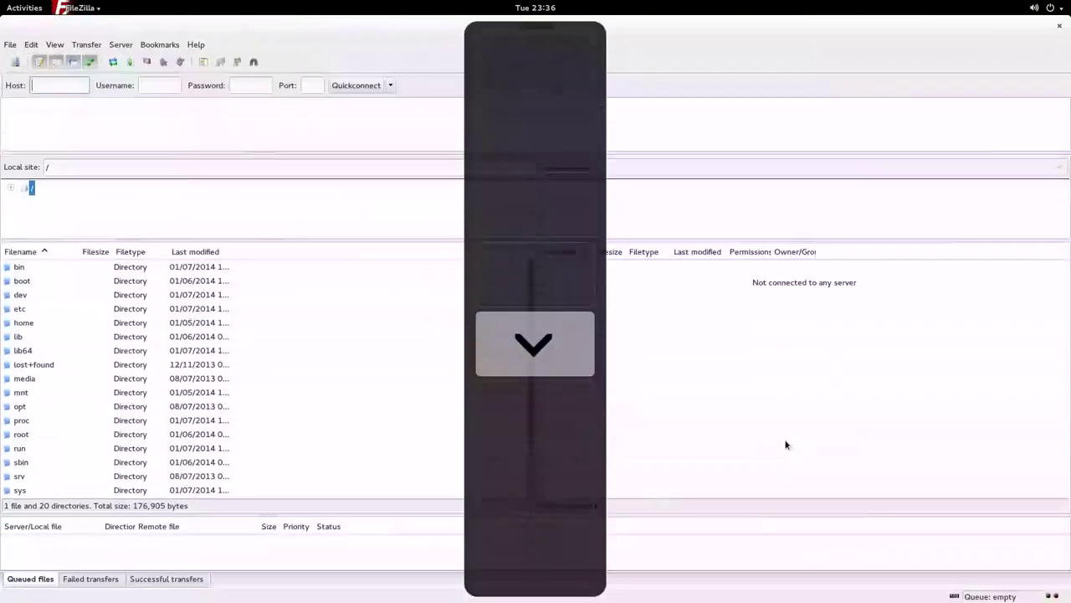
- Pass the video player and Files workspaces, move up to the top workspace and open its overview
key(ctrl+alt+Down)
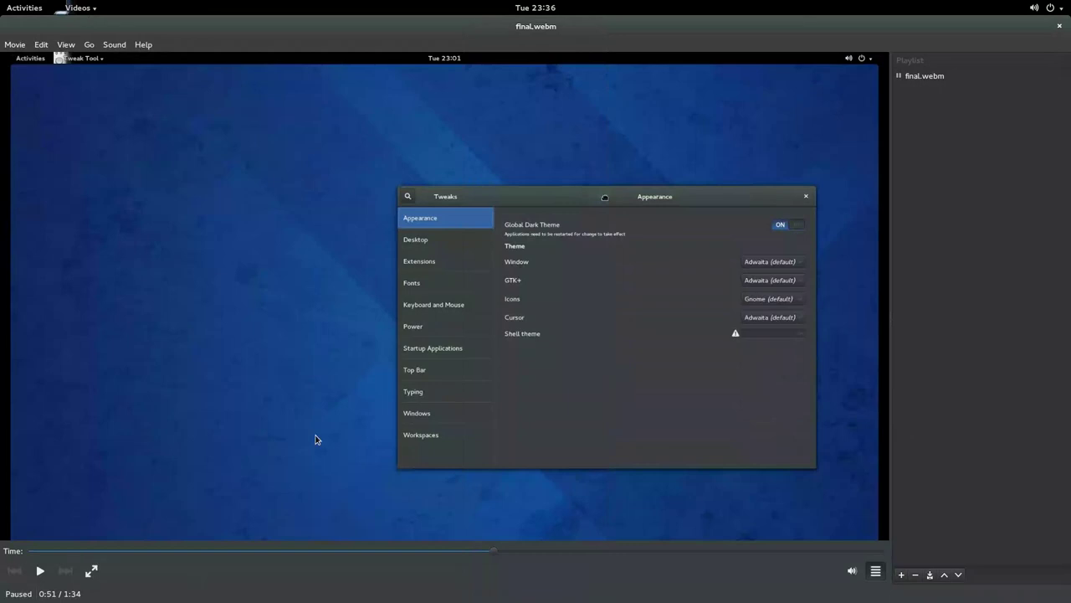
key(ctrl+alt+Down)
key(ctrl+alt+Up)
key(ctrl+alt+Up)
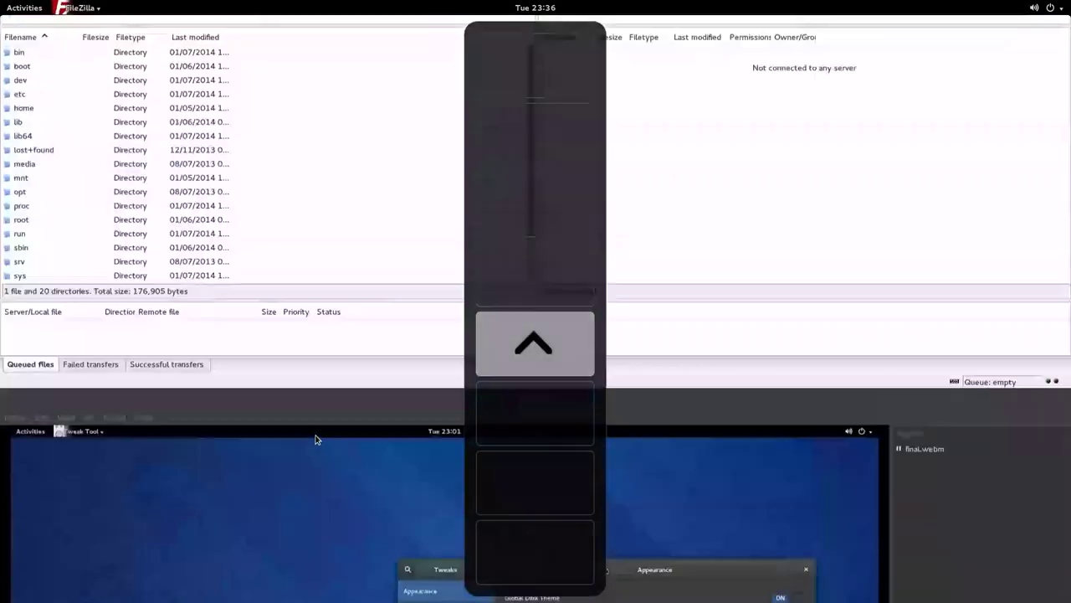
key(ctrl+alt+Up)
key(ctrl+alt+Up)
key(super)
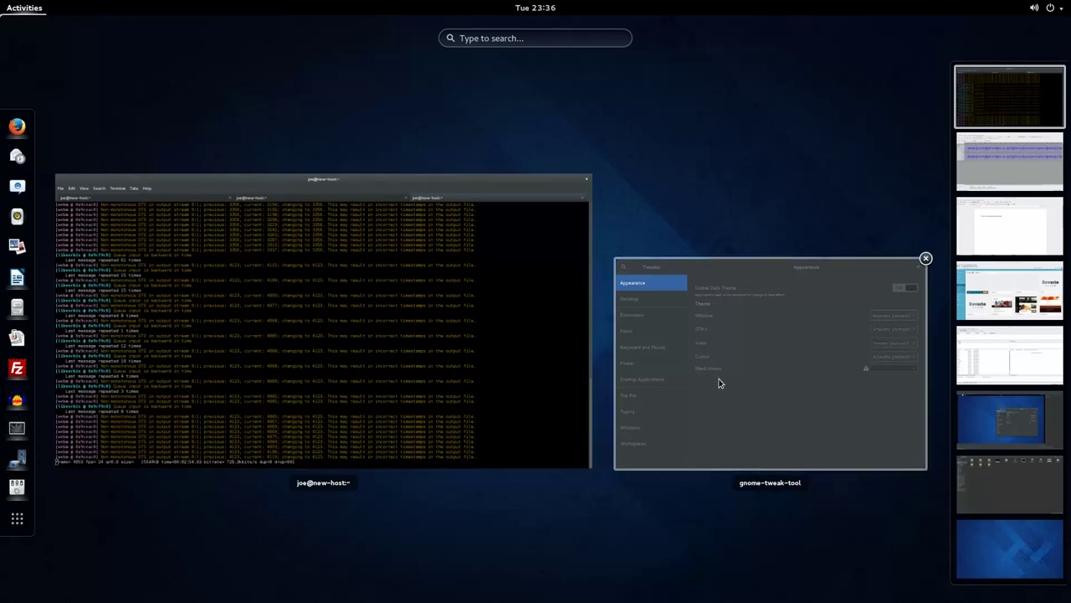
- Pick the LibreOffice Writer workspace in the overview so Writer fills the screen
drag(1007, 244, 1000, 250)
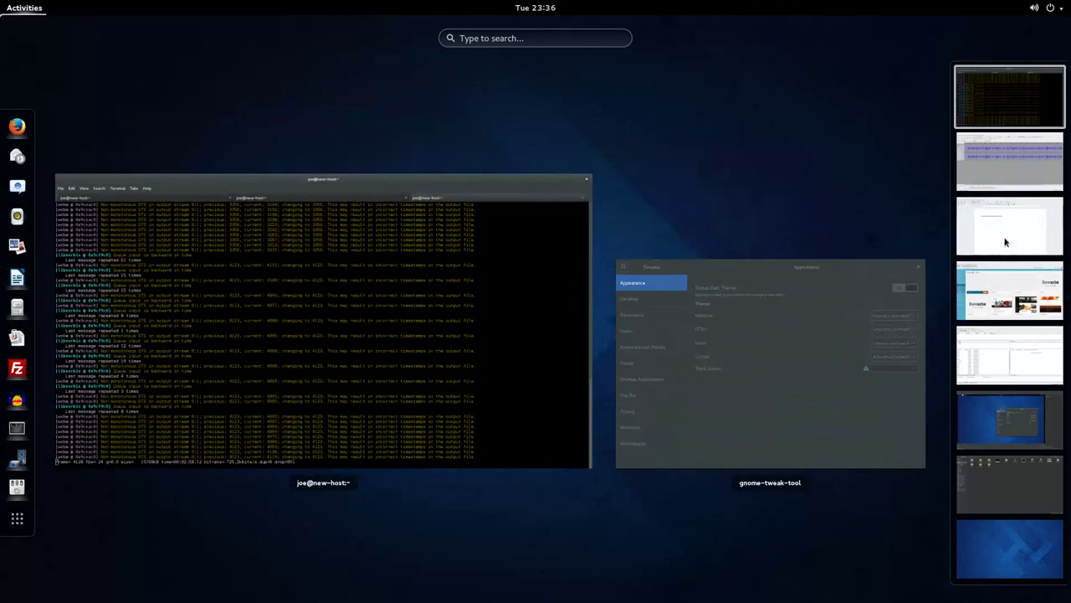
click(1006, 242)
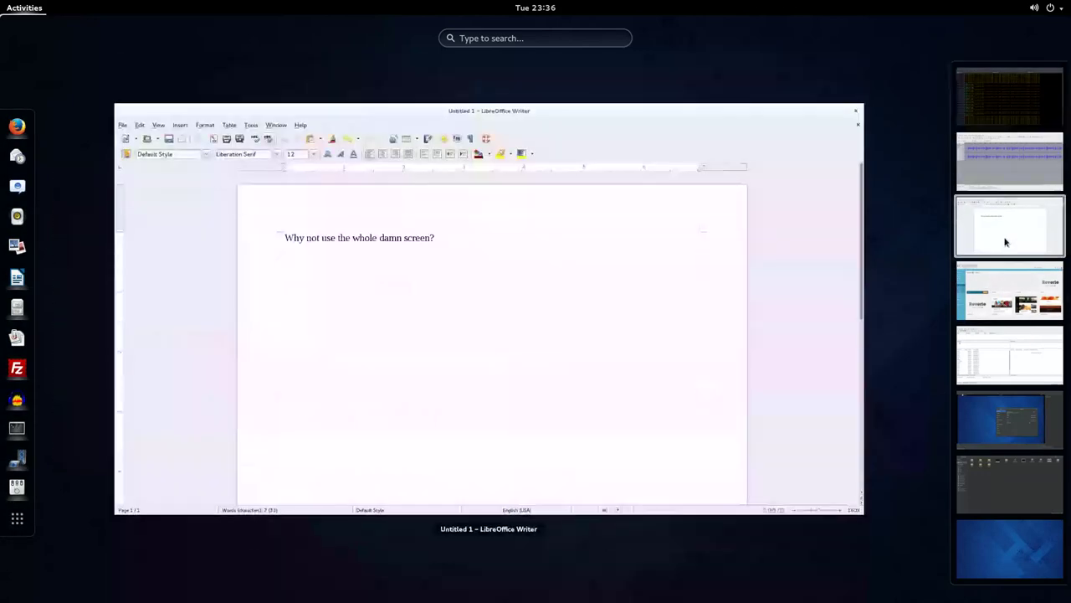
click(644, 261)
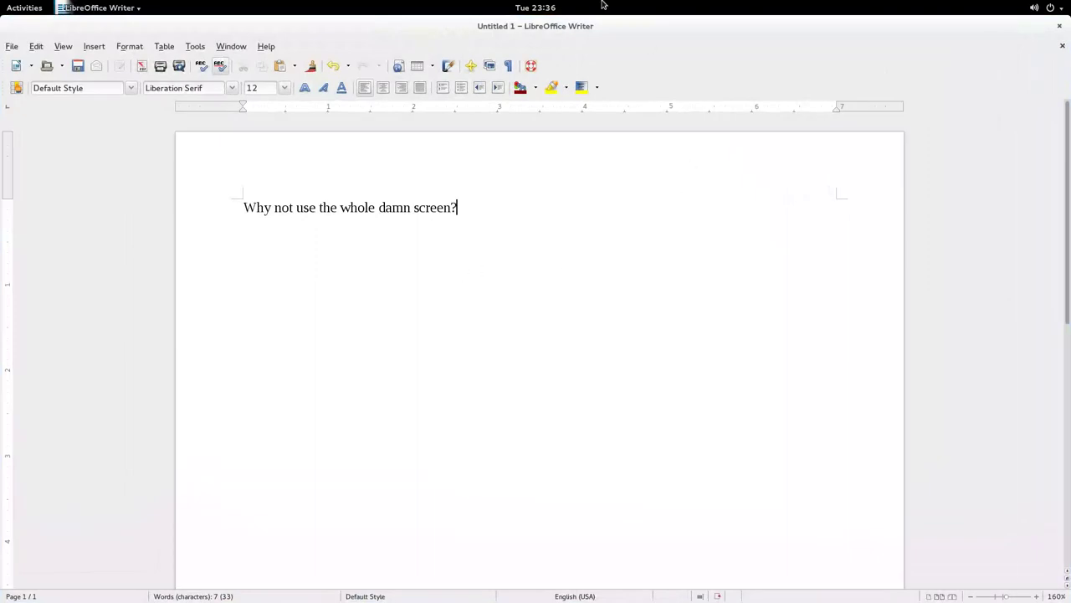
- Tour the FileZilla, Firefox and Writer workspace thumbnails, leaving the overview on Firefox
key(super)
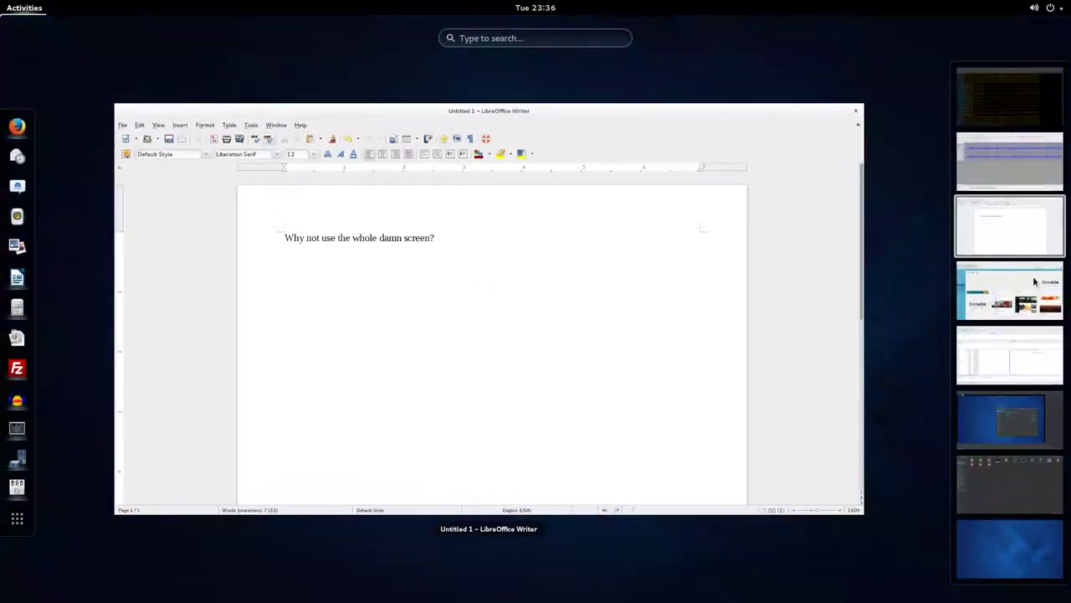
click(1010, 369)
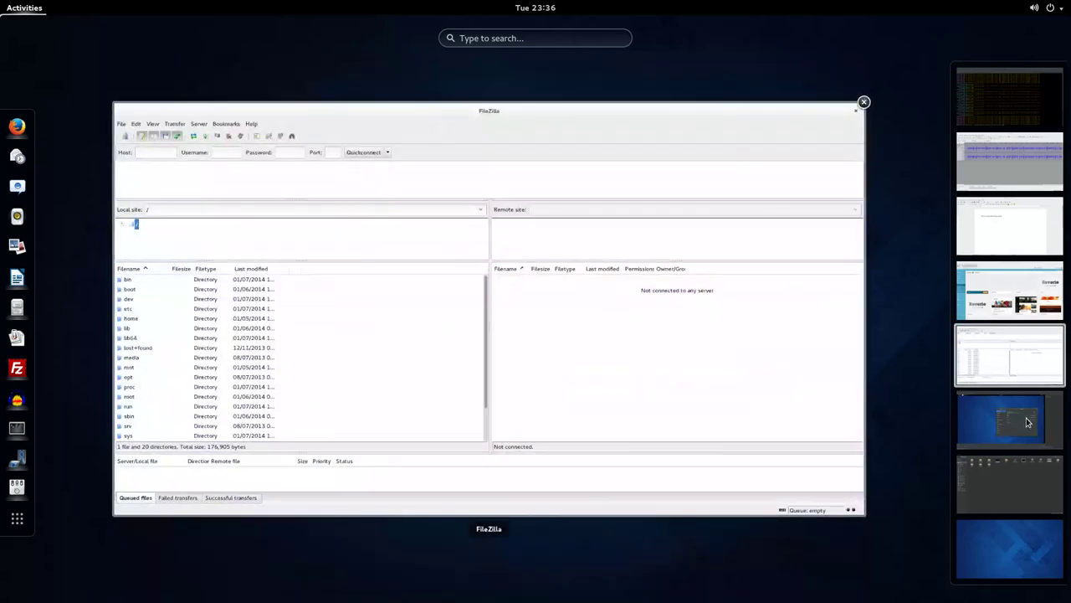
click(1037, 306)
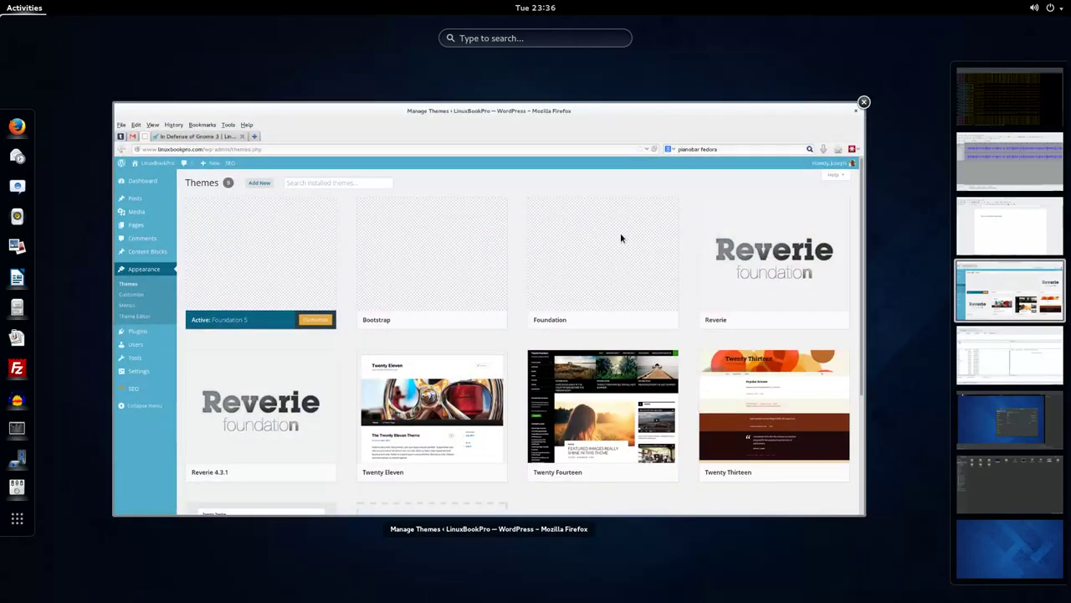
click(996, 220)
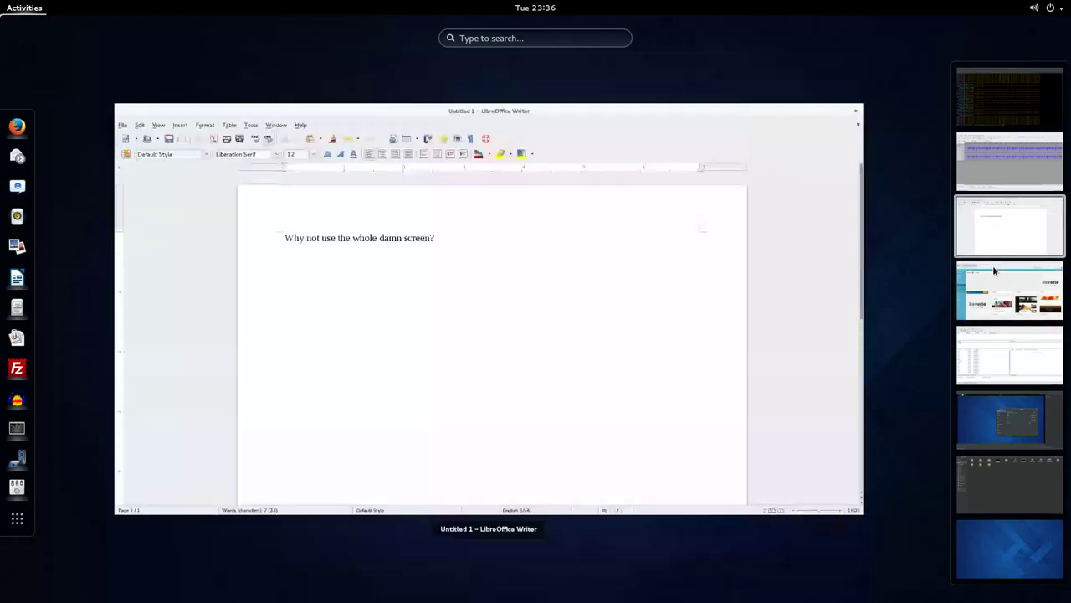
click(993, 266)
click(993, 266)
- Move to the Writer workspace and reopen the overview
key(ctrl+alt+Down)
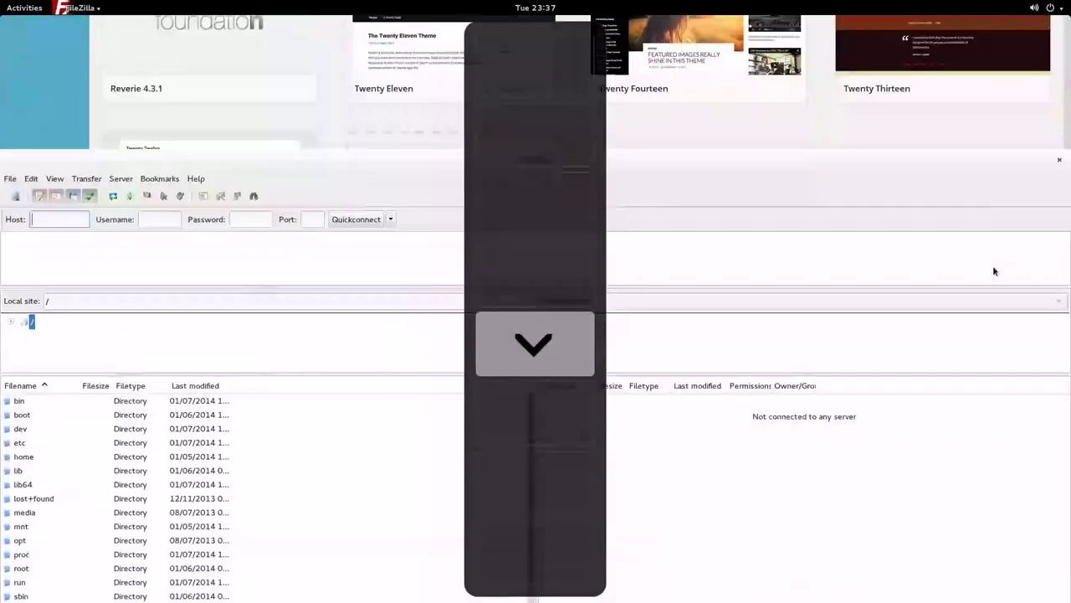
key(ctrl+alt+Up)
key(ctrl+alt+Up)
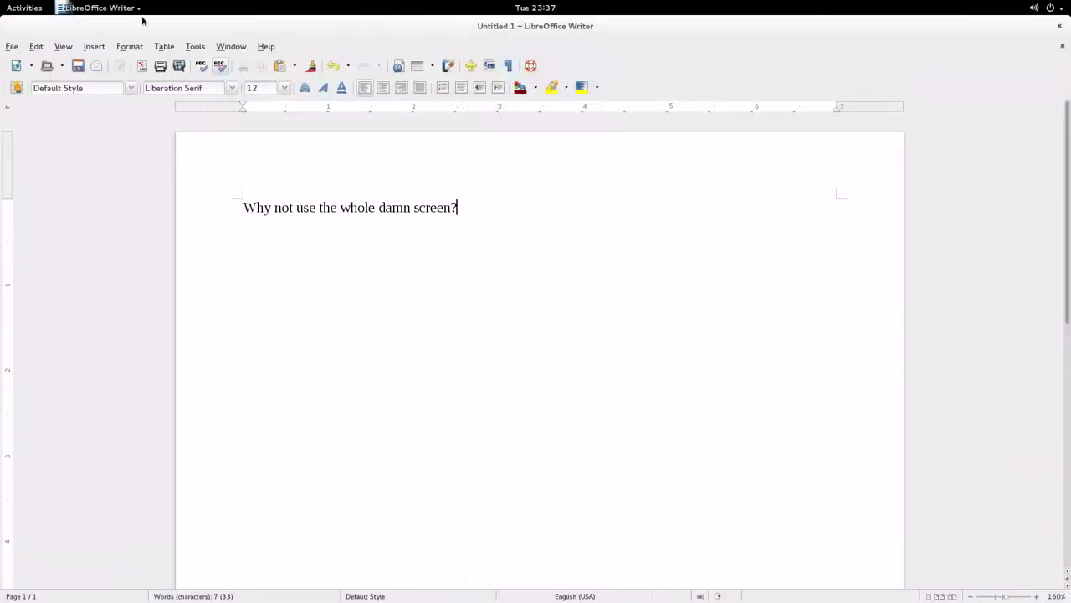
key(super)
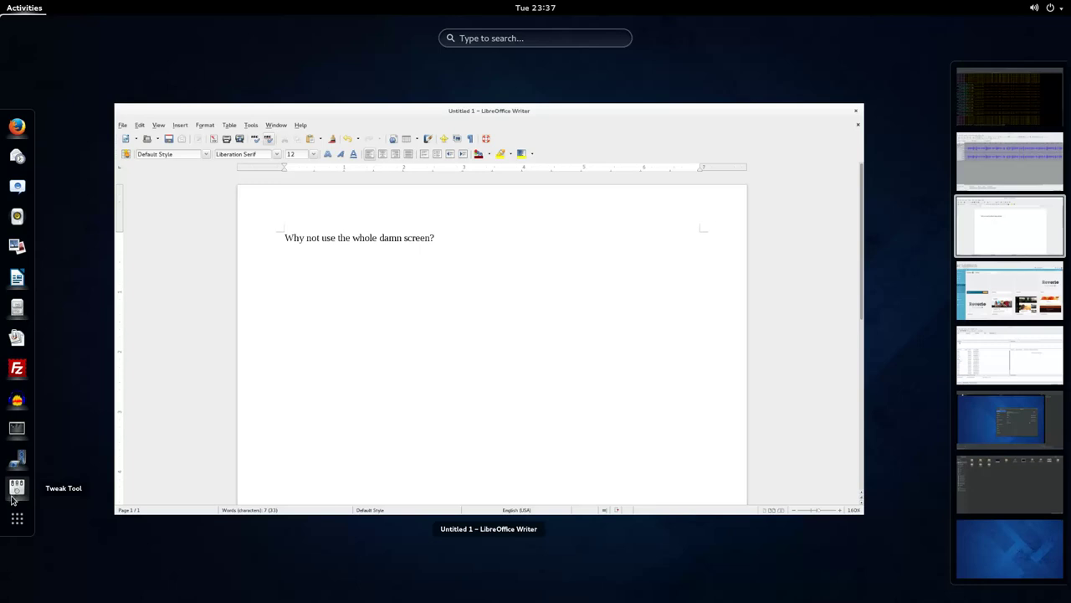
- Pick the Writer preview so the 'Why not use the whole damn screen?' document fills the screen
click(246, 308)
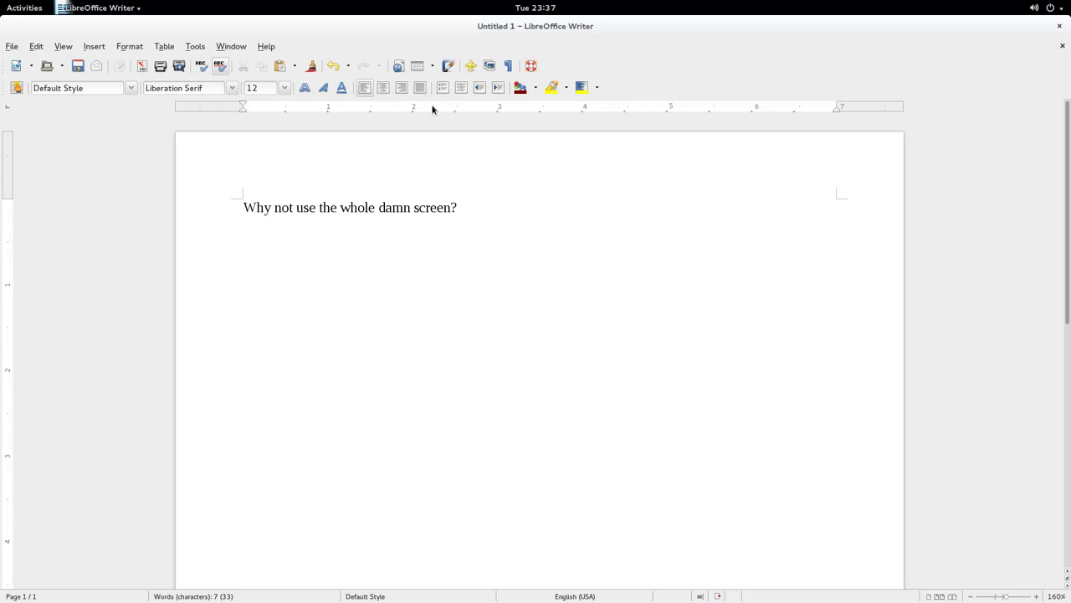
- Alt-Tab through the running apps, passing Firefox, FileZilla and Files
key(alt+Tab)
key(alt+Tab)
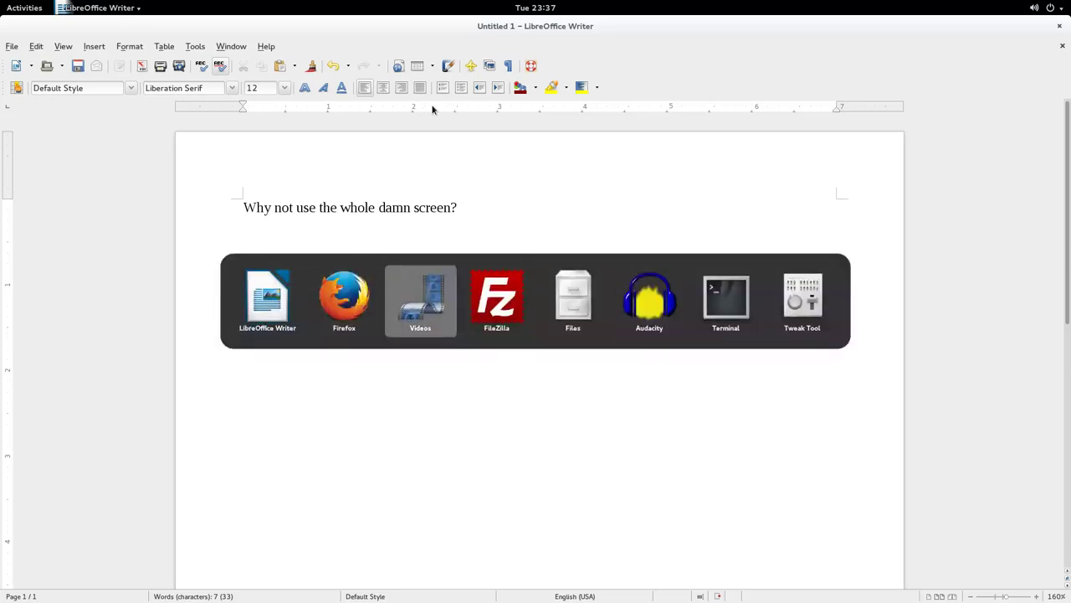
key(alt+Tab)
key(alt+Tab)
key(alt+Tab)
key(alt+Tab)
key(alt+Tab)
key(alt+Tab)
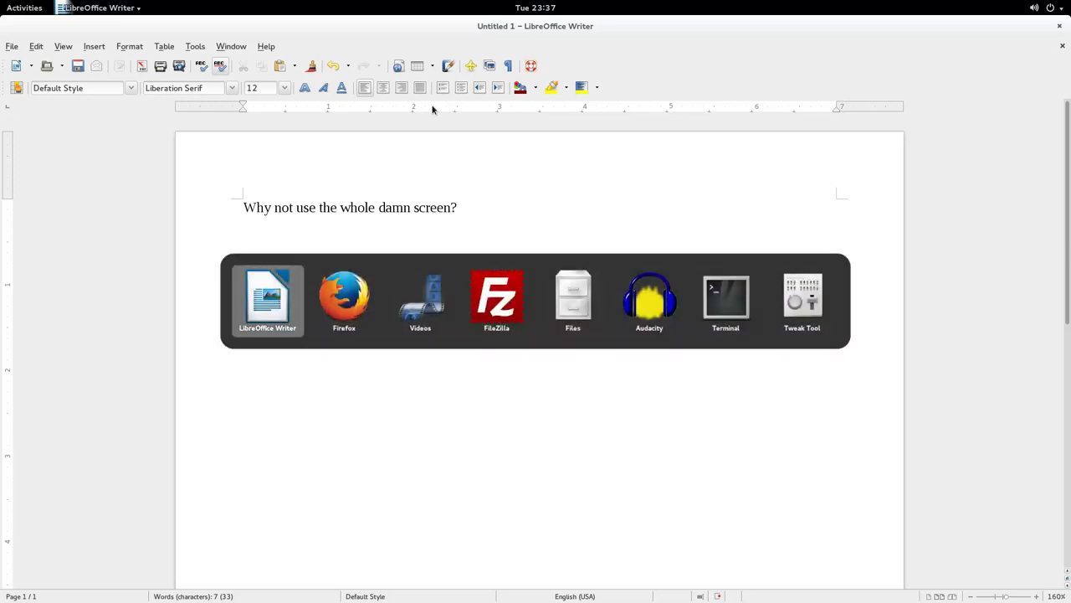
key(alt+Tab)
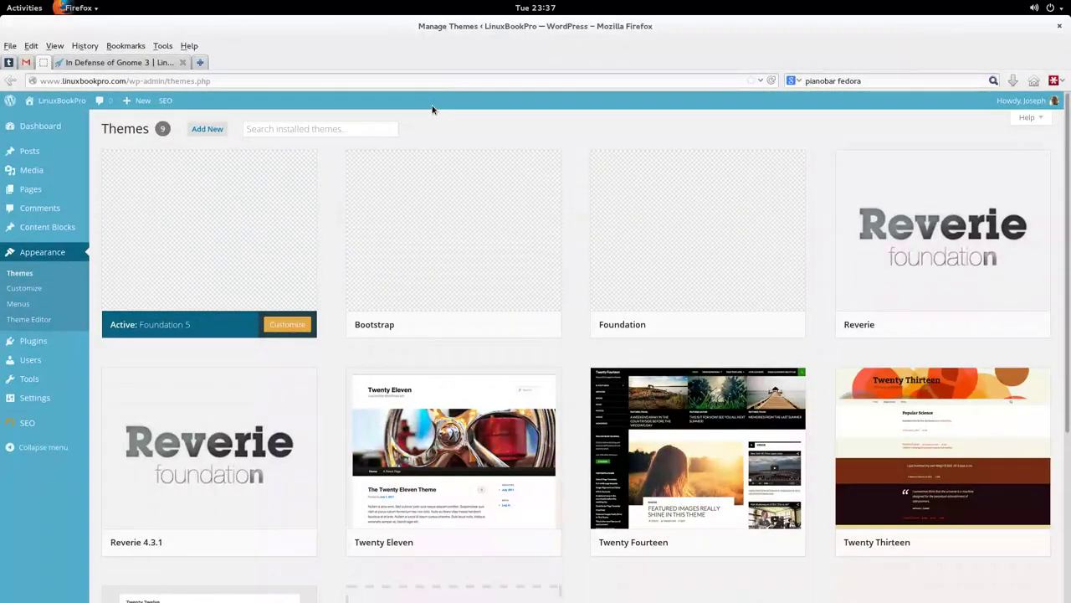
key(alt+Tab)
key(alt+Tab)
key(alt+Tab)
key(alt+Tab)
key(alt+Tab)
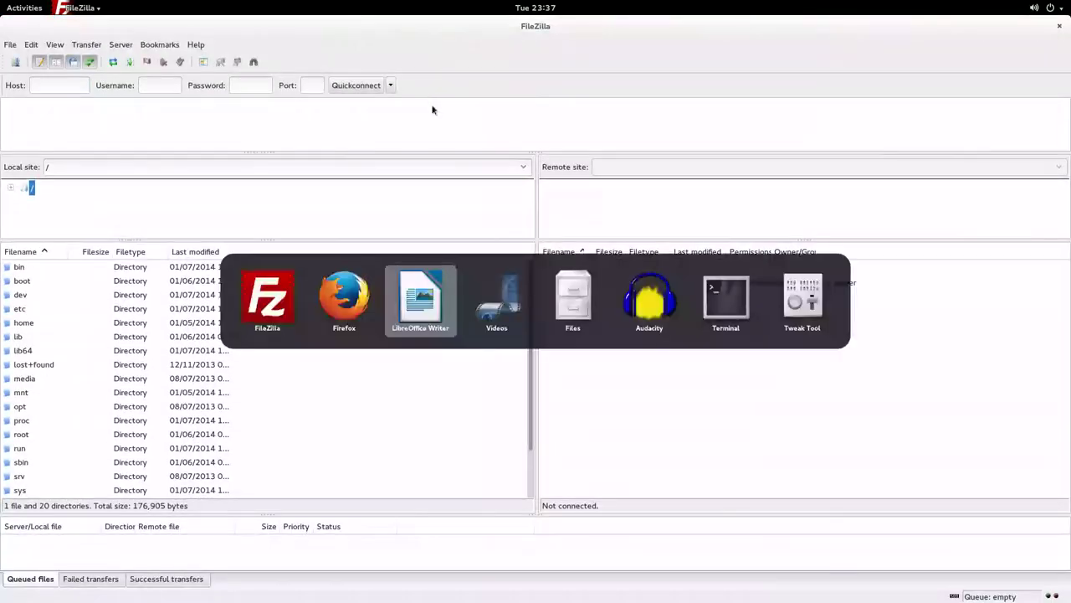
key(alt+Tab)
key(alt+Tab)
key(alt+Tab)
key(alt+Tab)
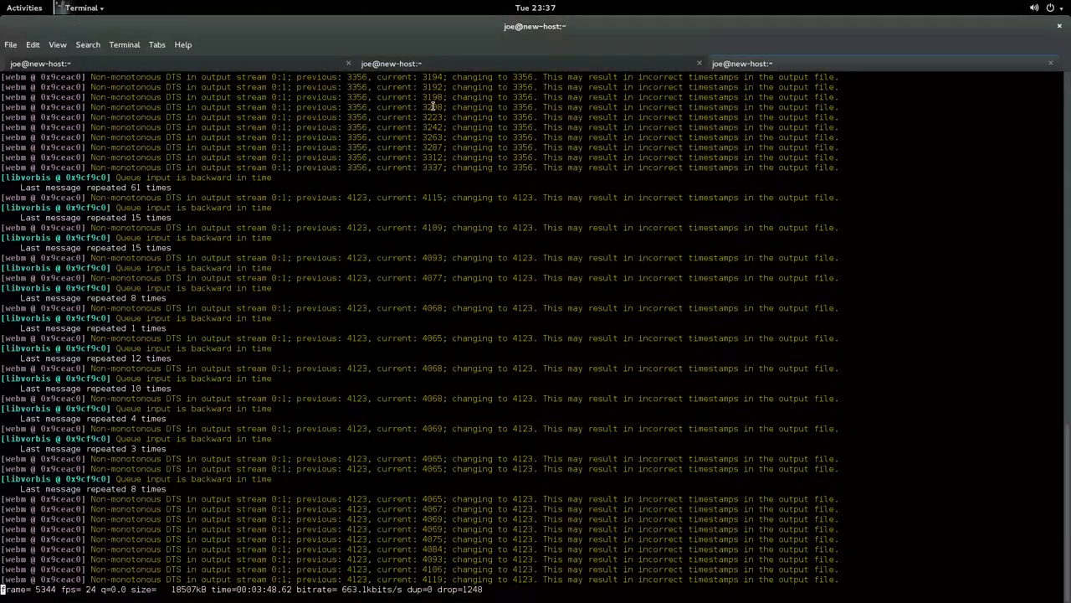
key(alt+Tab)
key(alt+Tab)
key(alt+Tab)
key(alt+Tab)
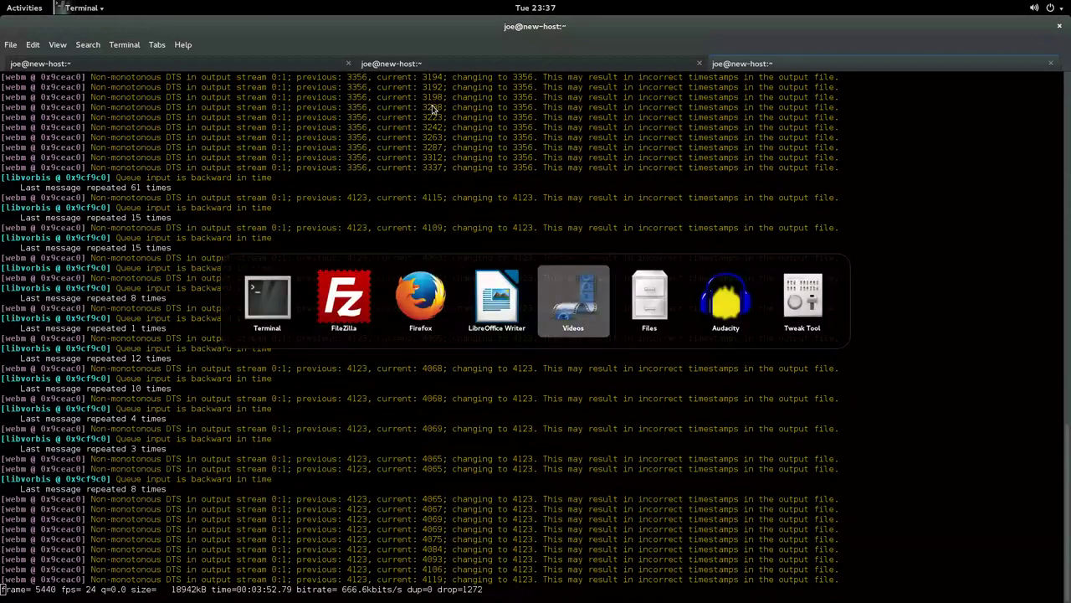
key(alt+Tab)
key(alt+Tab)
key(alt+Tab)
key(alt+Tab)
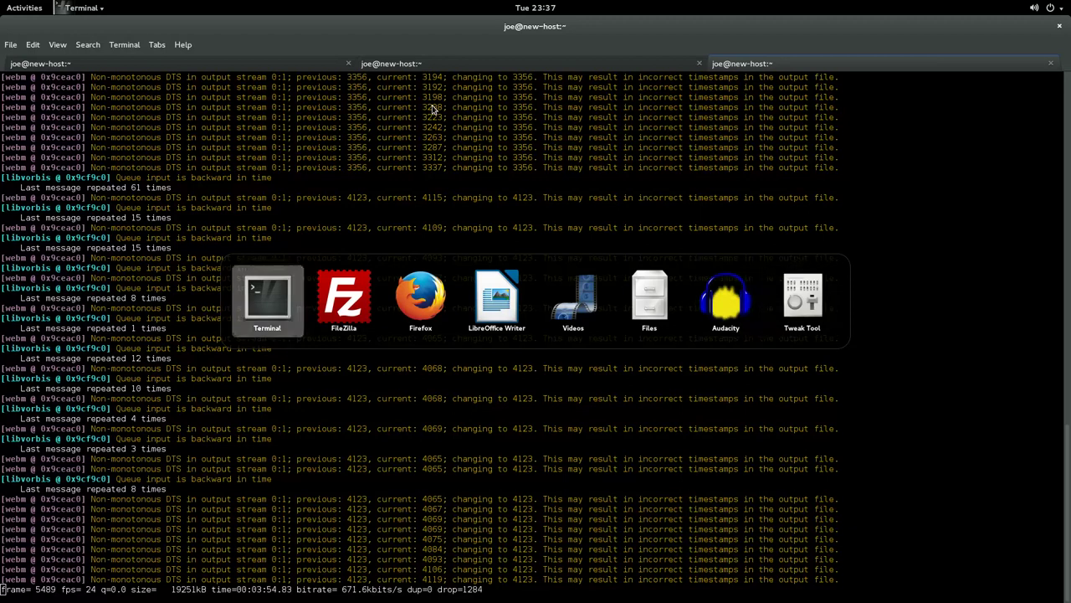
key(alt+Tab)
key(alt+Tab)
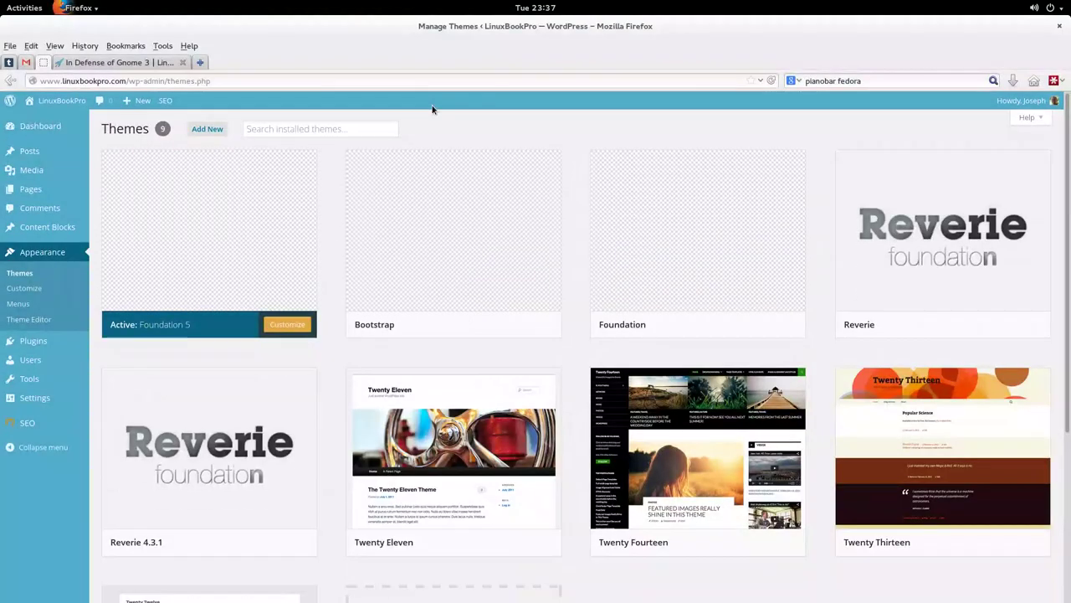
key(alt+Tab)
key(alt+Tab)
key(alt+Tab)
key(alt+Tab)
key(alt+Tab)
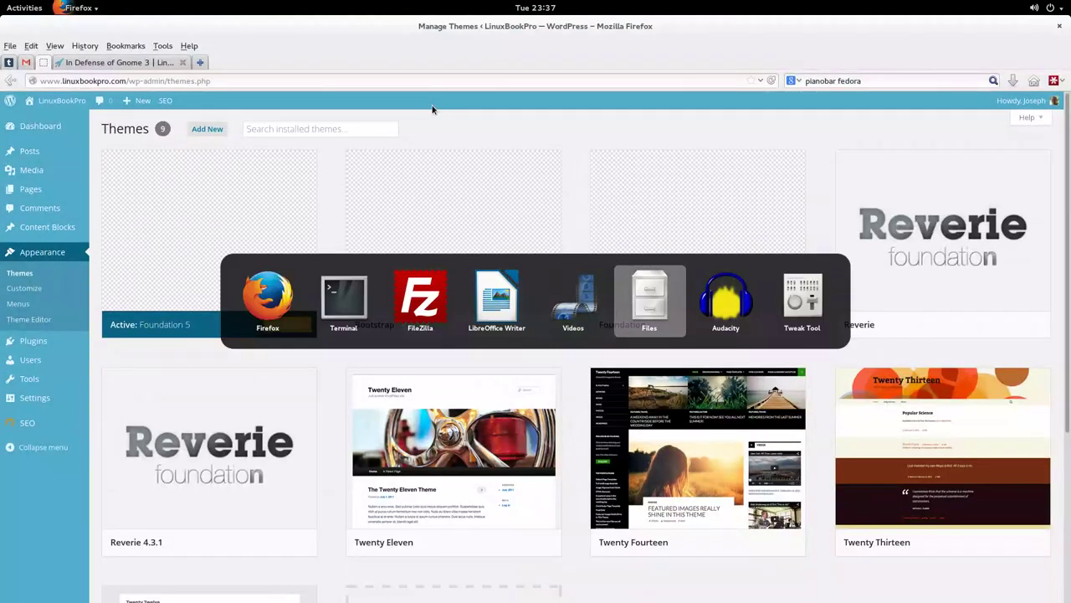
key(alt+Tab)
key(alt+Tab)
key(alt+Tab)
key(alt+Tab)
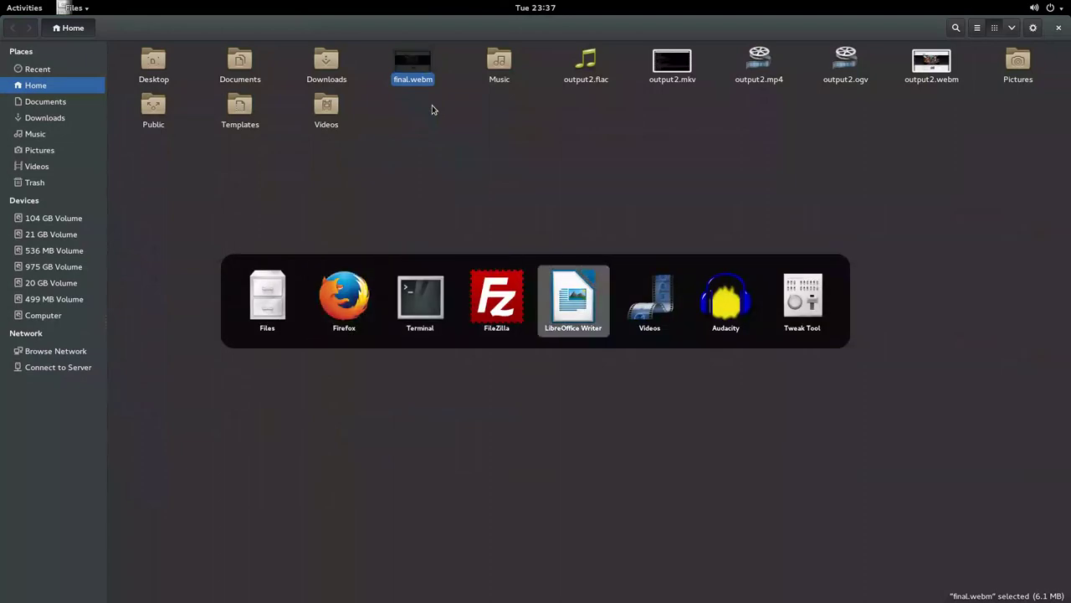
key(alt+Tab)
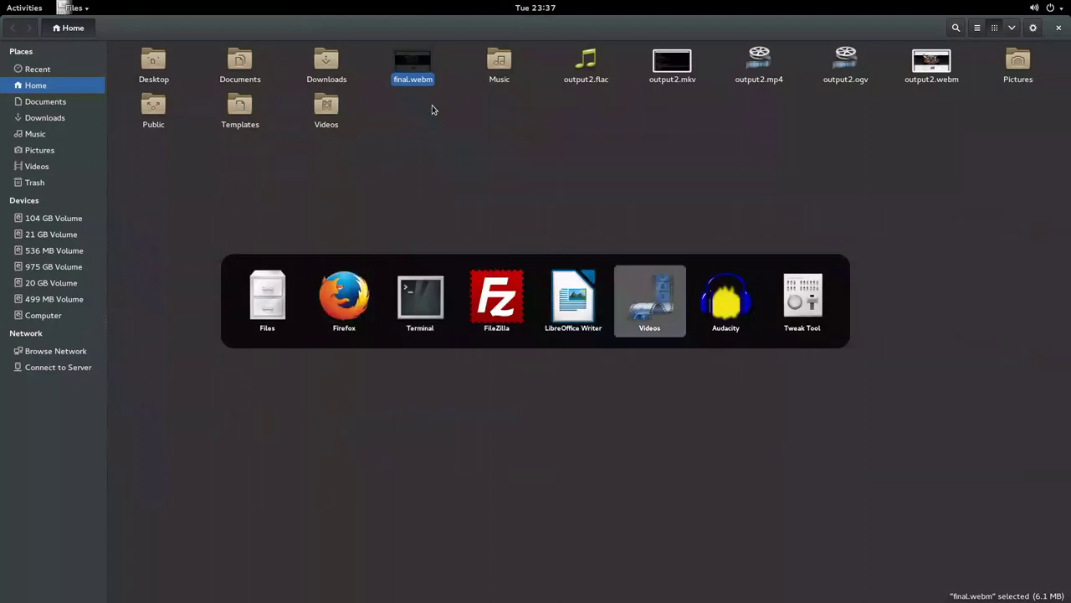
key(alt+Tab)
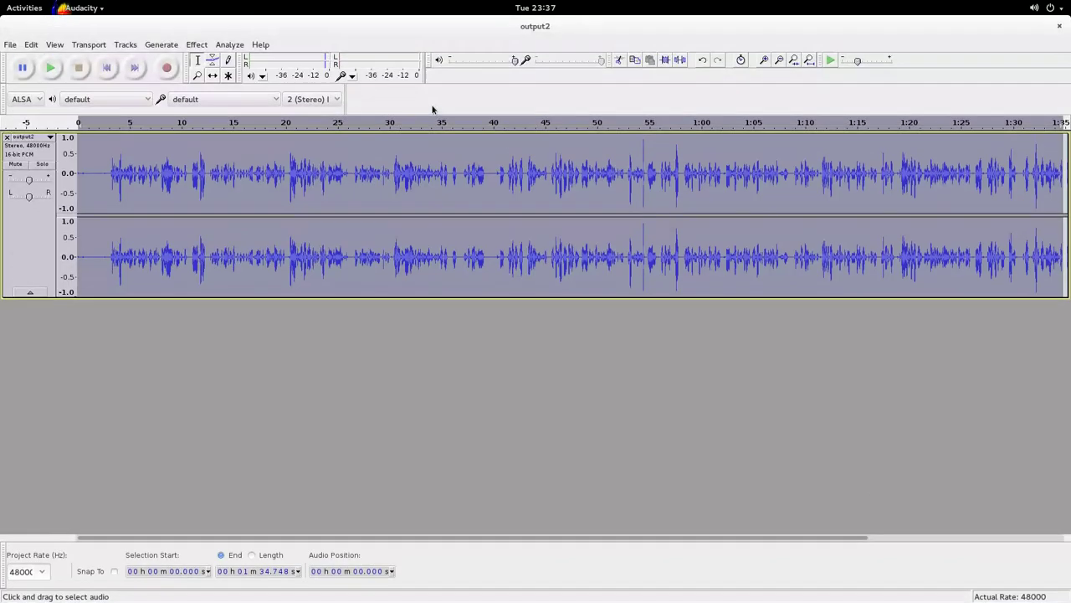
- Alt-Tab through the app list again until the Terminal with ffmpeg output is in front
key(alt+Tab)
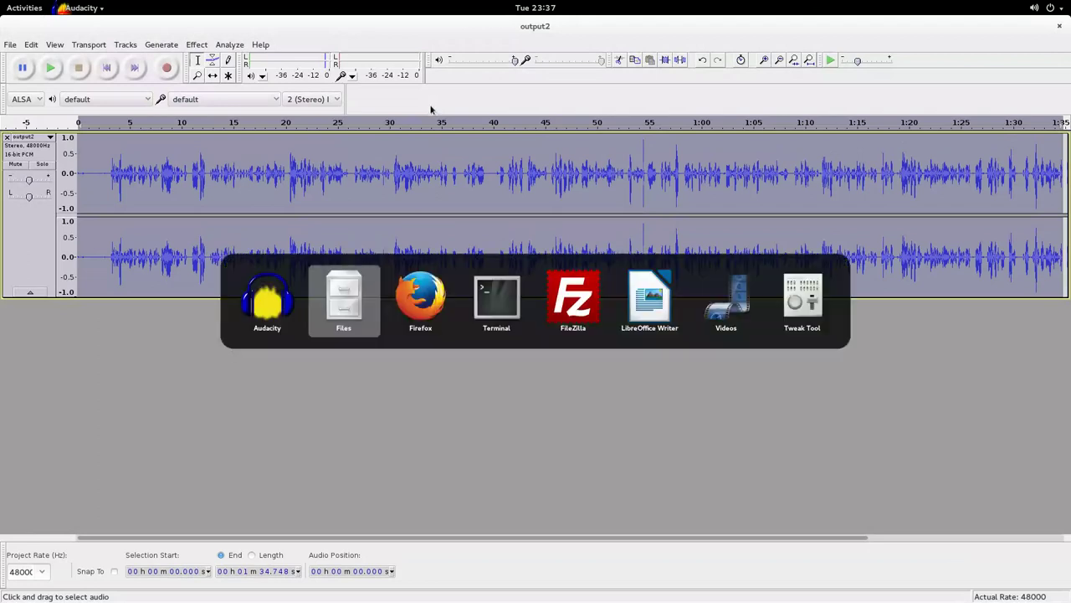
key(alt+Tab)
key(alt+Tab)
key(alt+Tab)
key(alt+Tab)
key(alt+Tab)
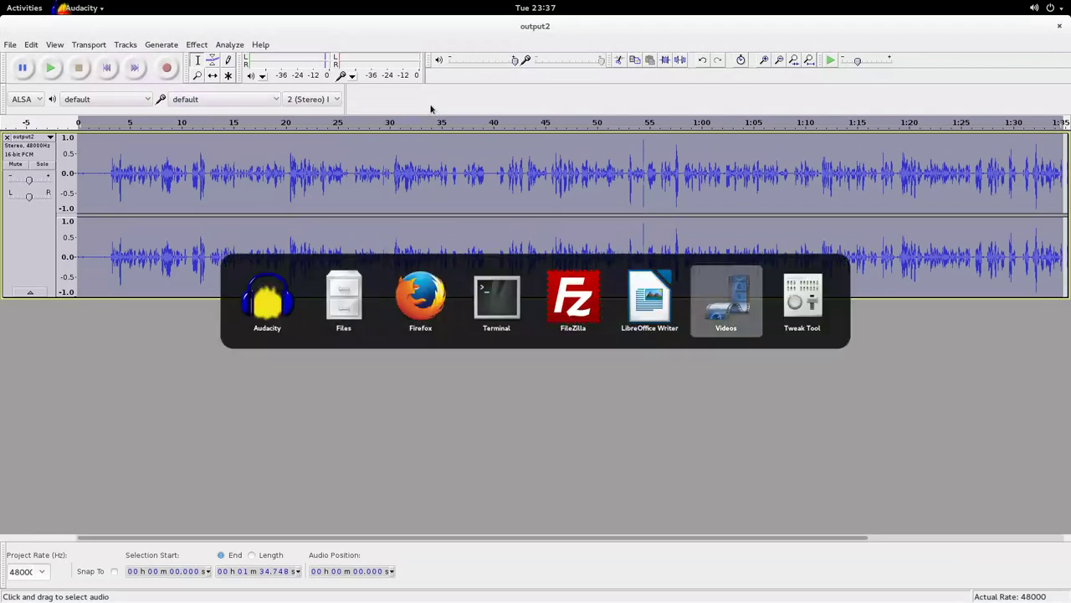
key(alt+Tab)
key(alt+Tab)
key(alt+Tab)
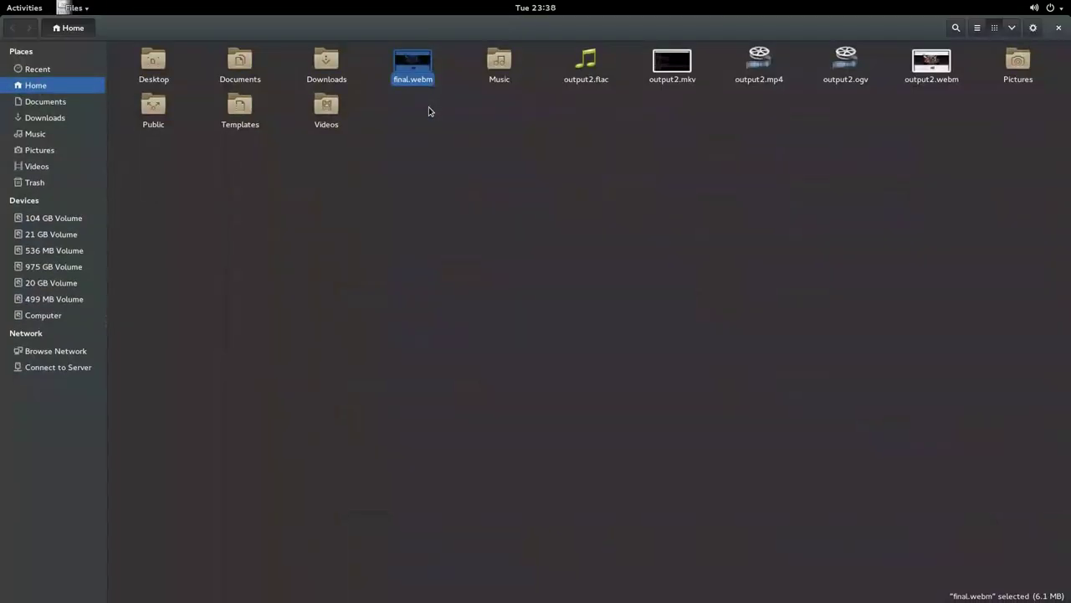
key(alt+Tab)
key(alt+Tab)
key(alt+Tab)
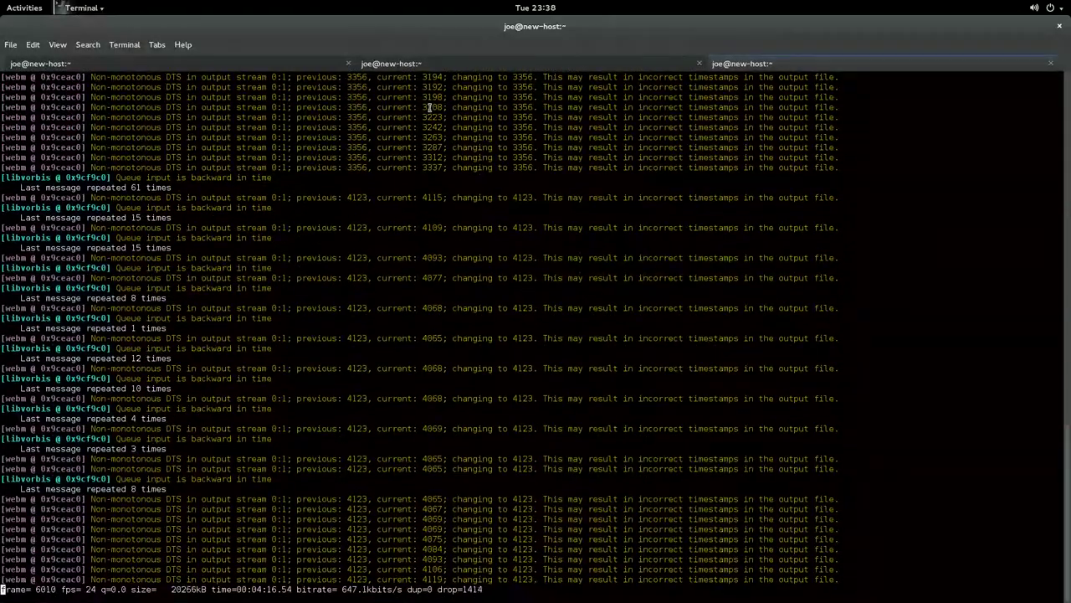